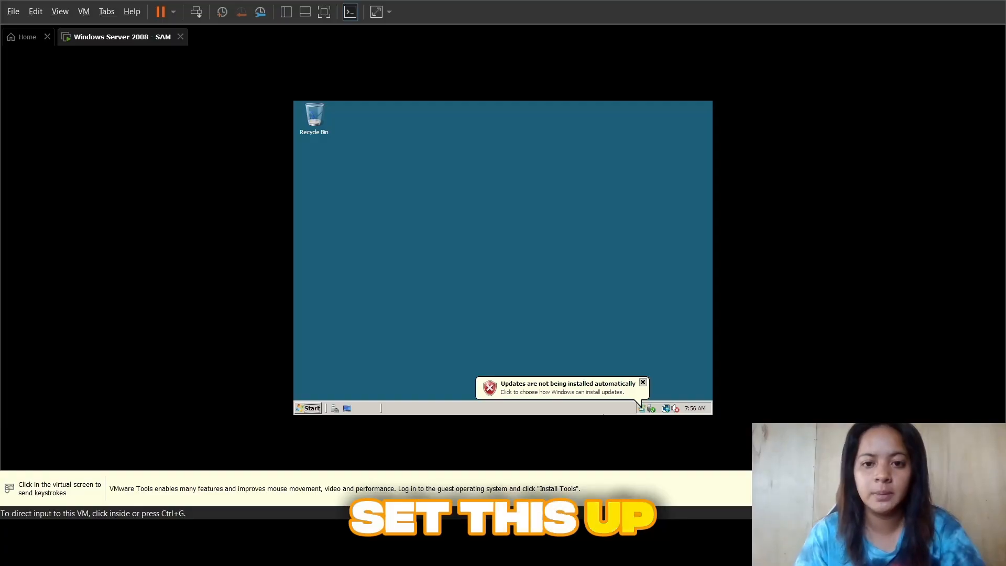
Step: Open Server Manager in the Windows Server 2008 virtual machine and dismiss the automatic updates notification
click(627, 292)
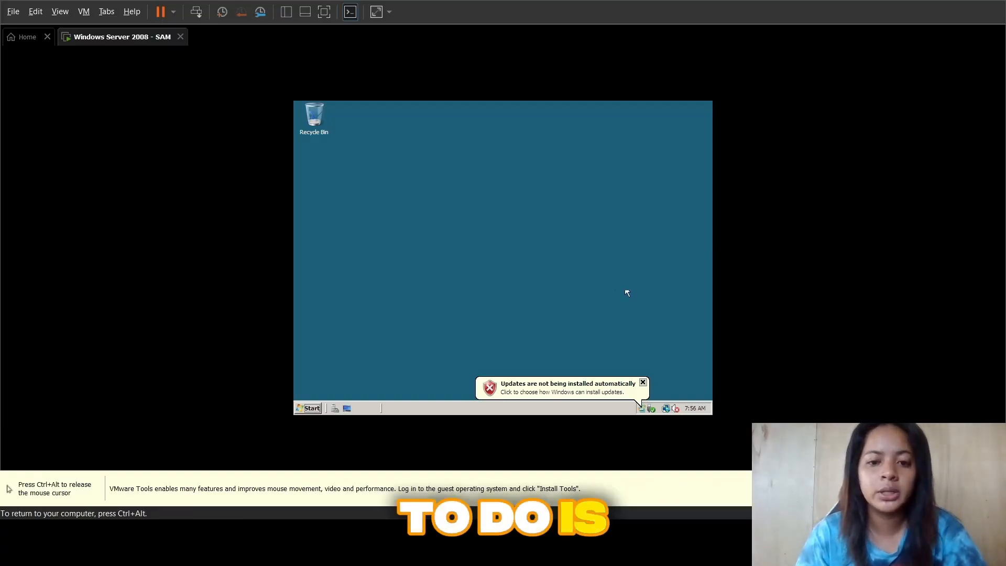
click(335, 408)
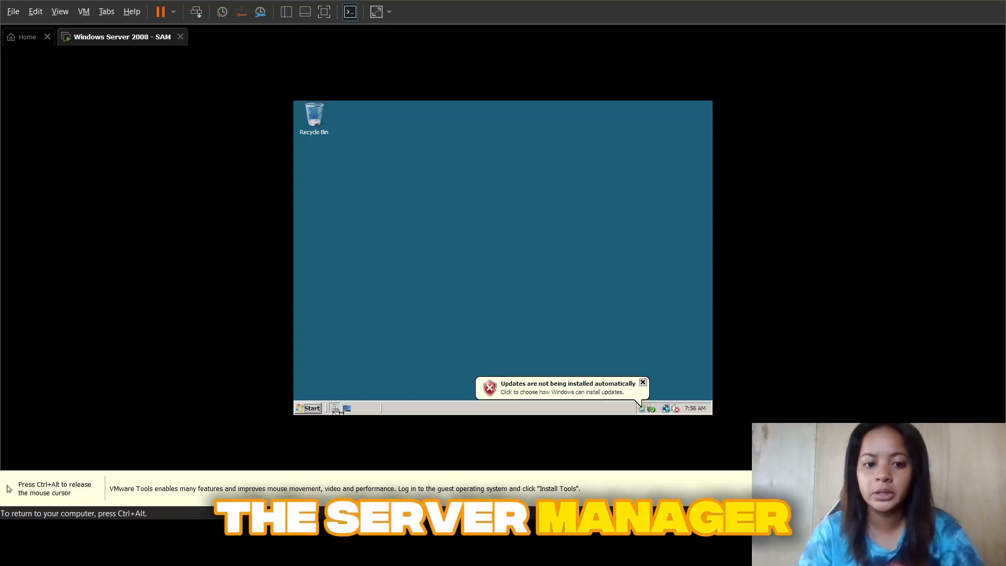
click(643, 382)
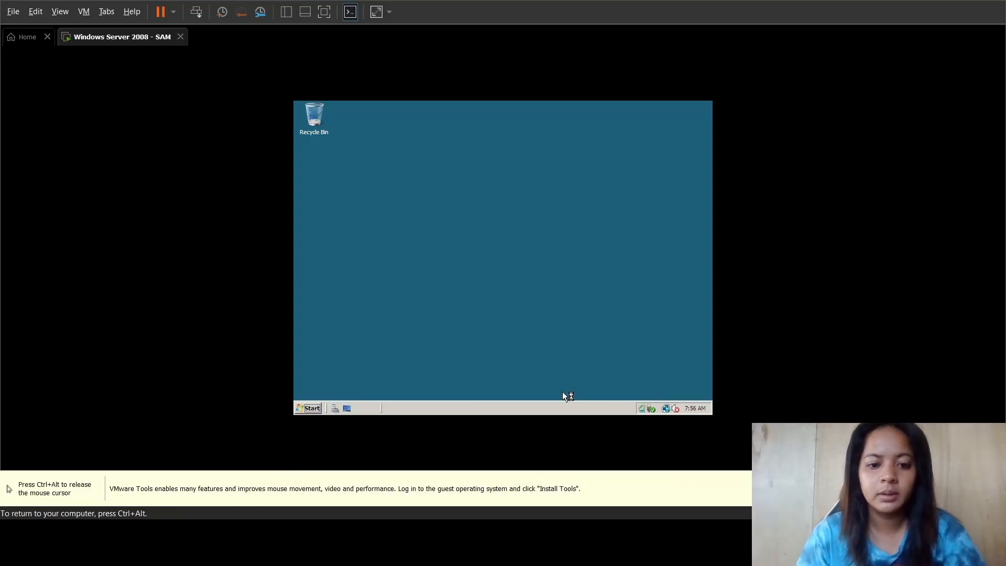
click(439, 369)
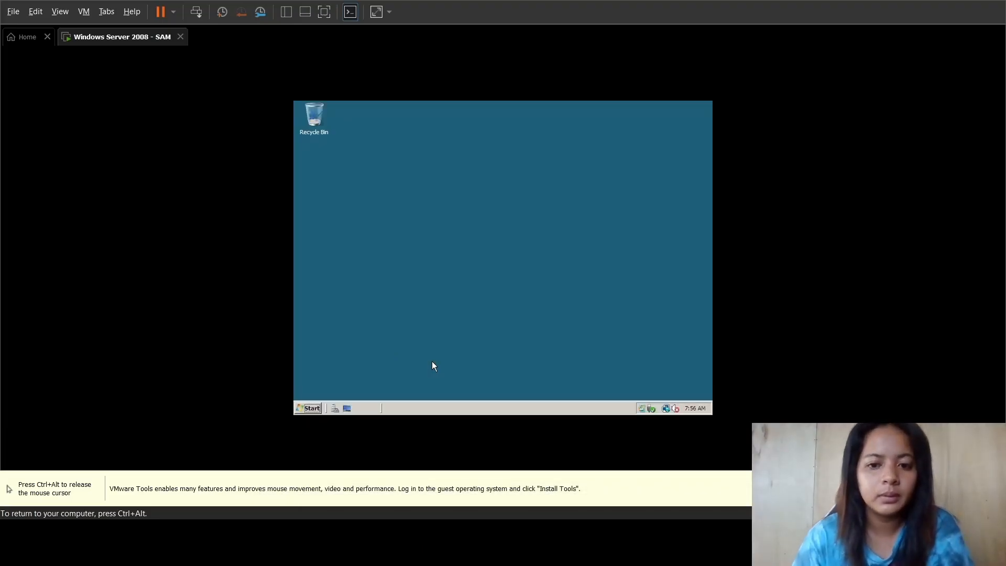
click(334, 410)
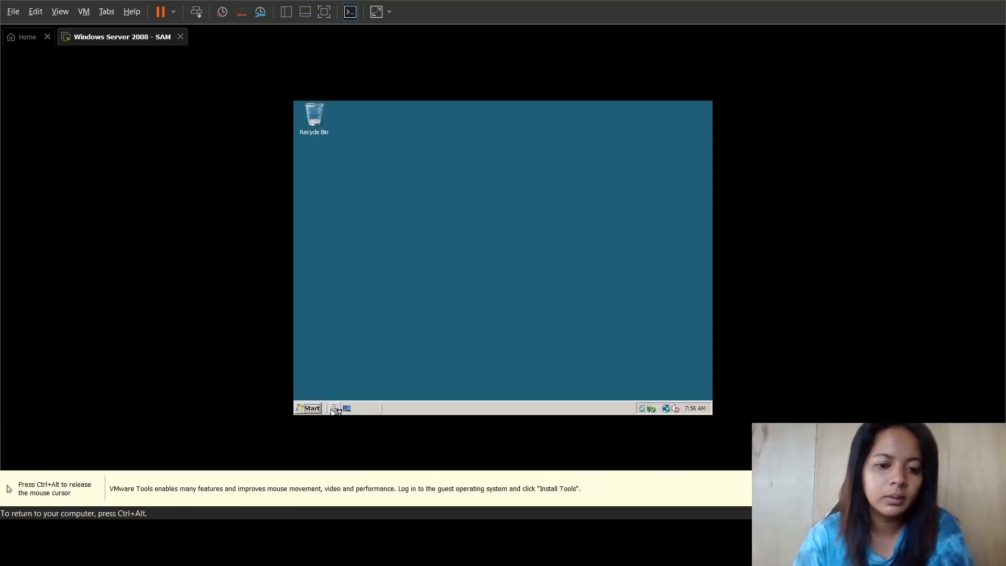
click(439, 371)
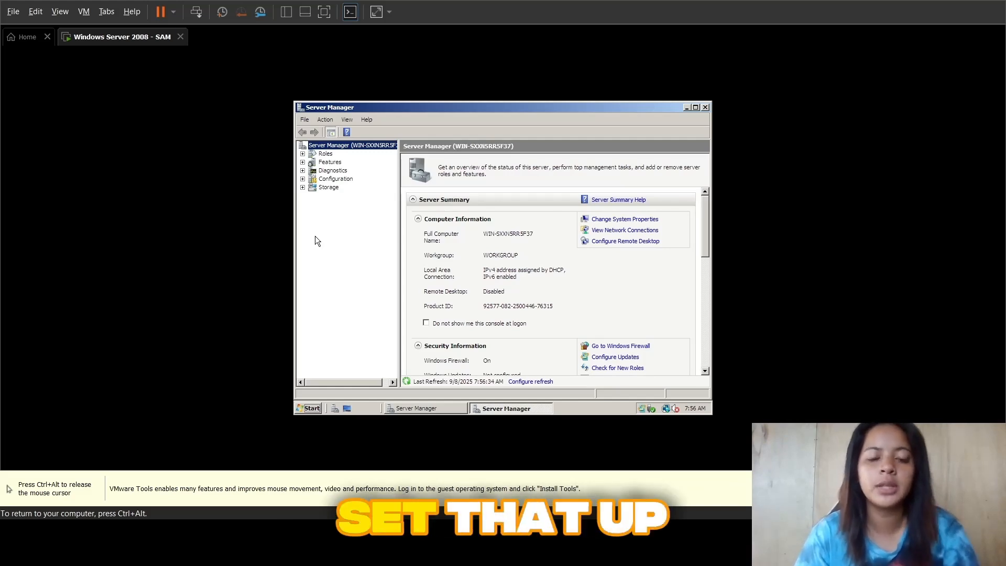
Step: Start adding a role from the server's Roles section and continue to the server role selection
click(324, 153)
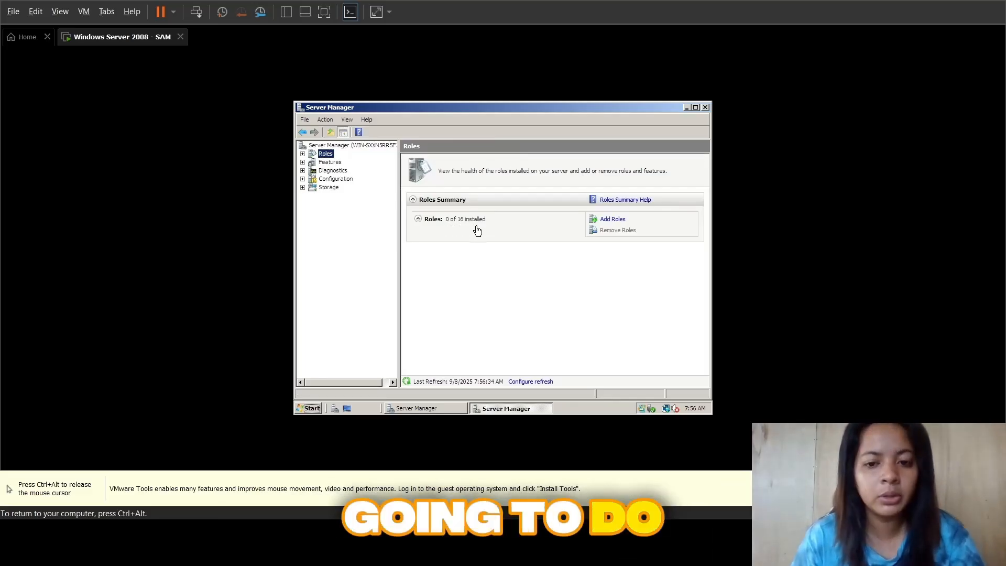
click(612, 219)
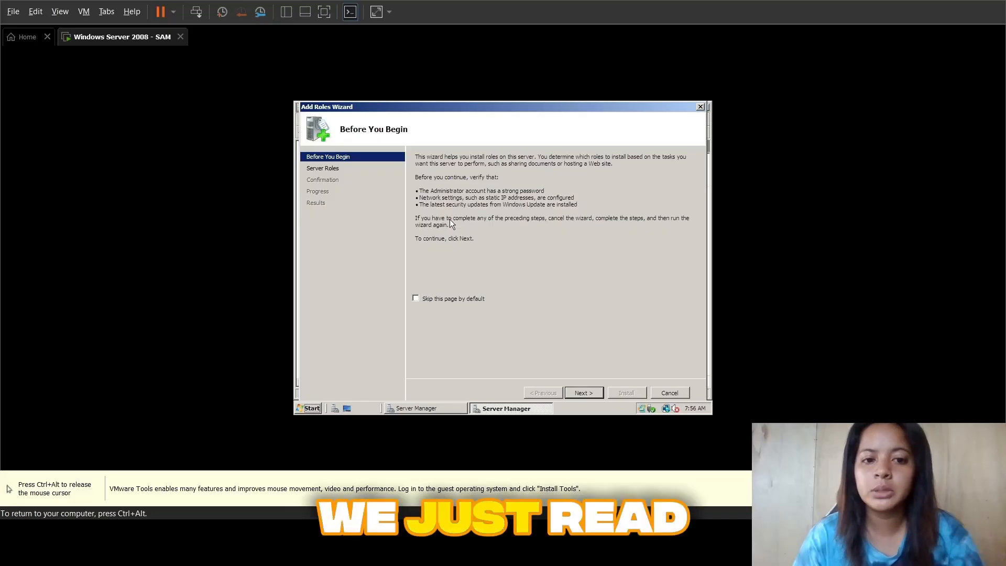
click(587, 395)
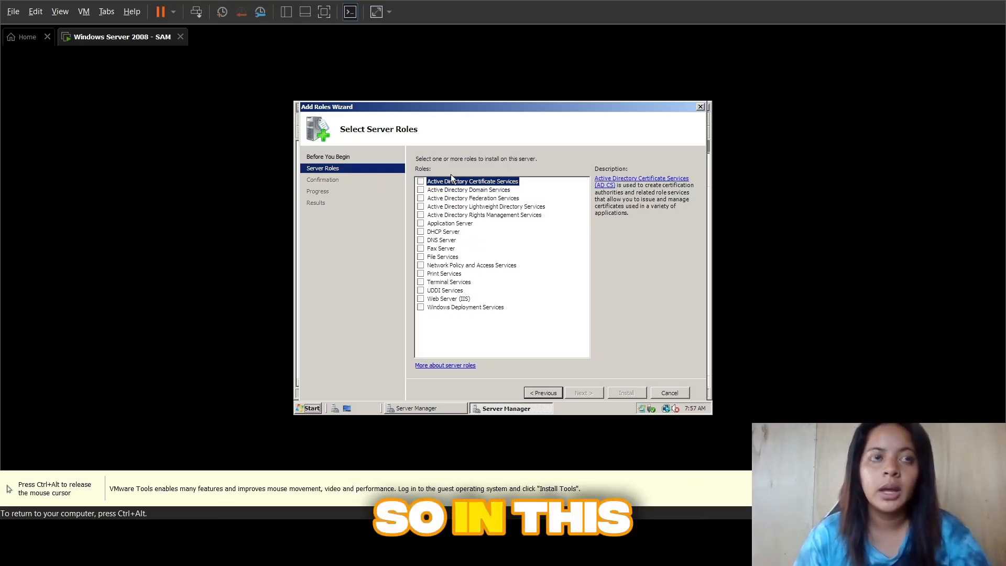
Step: Select the Web Server (IIS) role with its required features and continue to the role services selection
click(420, 299)
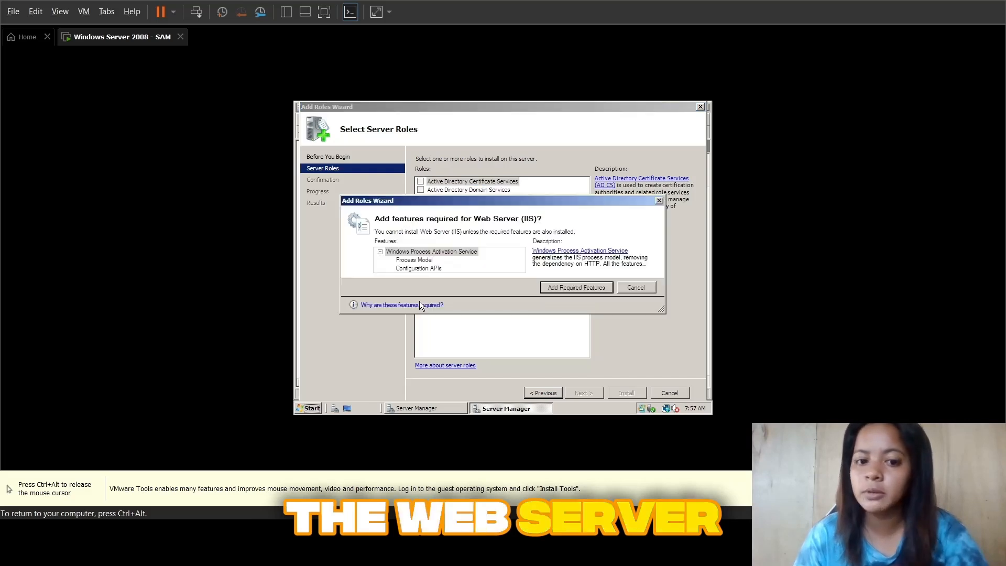
click(567, 287)
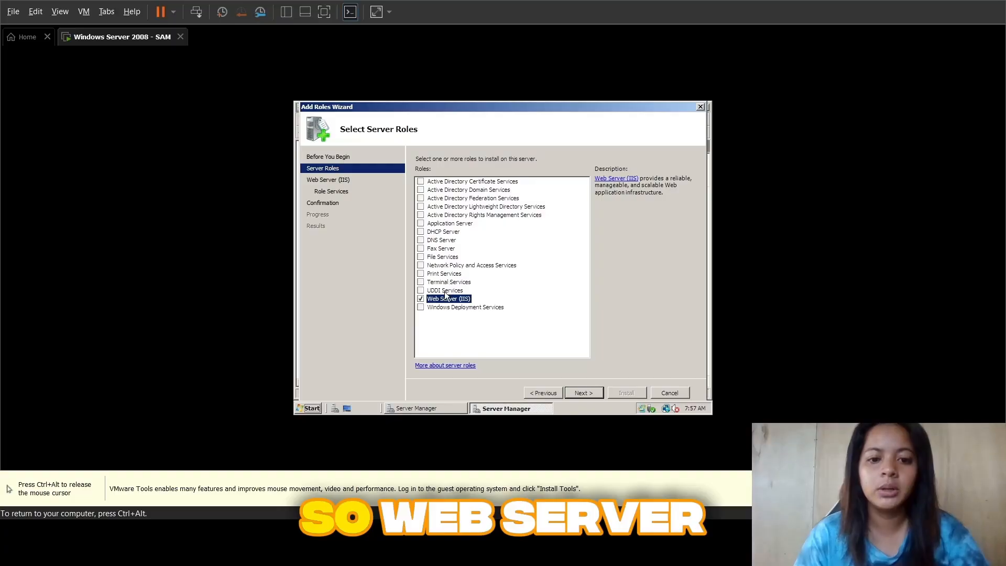
click(582, 394)
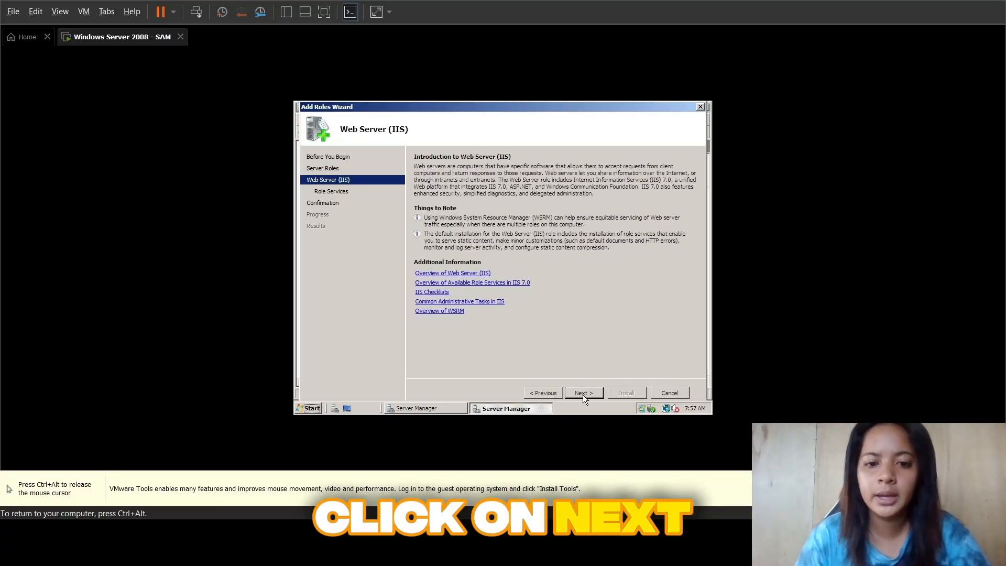
click(580, 394)
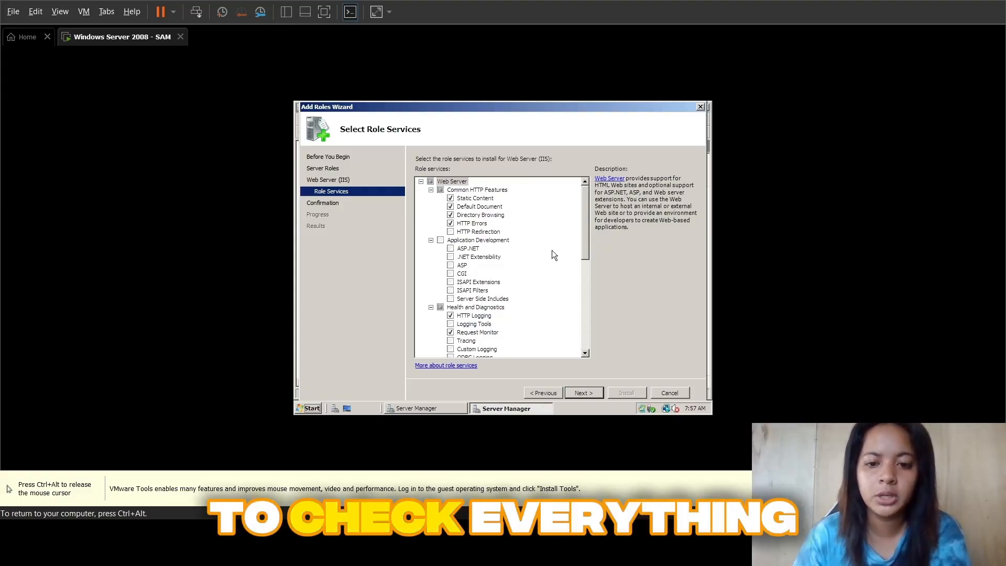
Step: Include all Application Development role services with their required features, plus HTTP Redirection
mouse_move(585, 238)
mouse_down()
mouse_move(593, 345)
mouse_move(589, 232)
mouse_up()
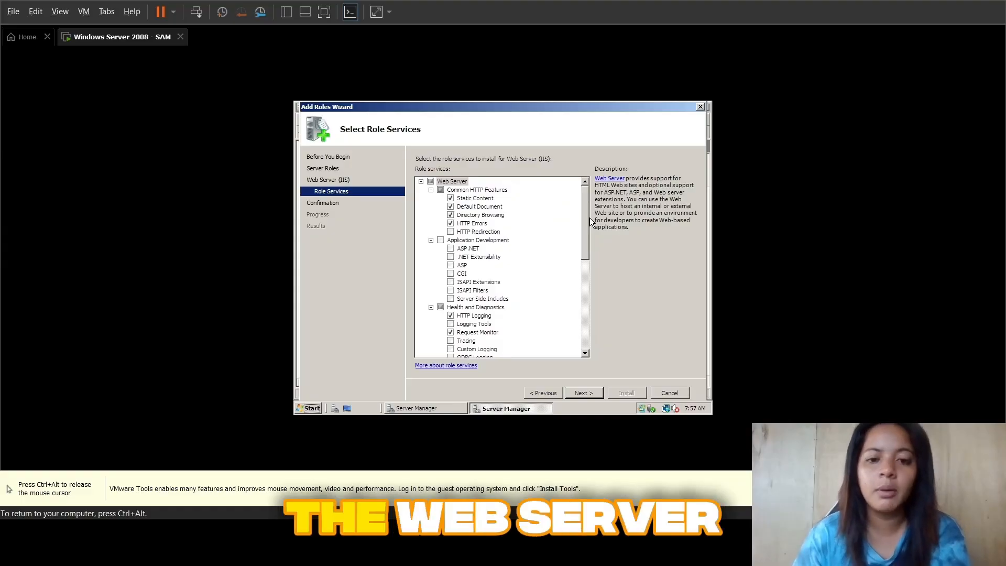
click(431, 182)
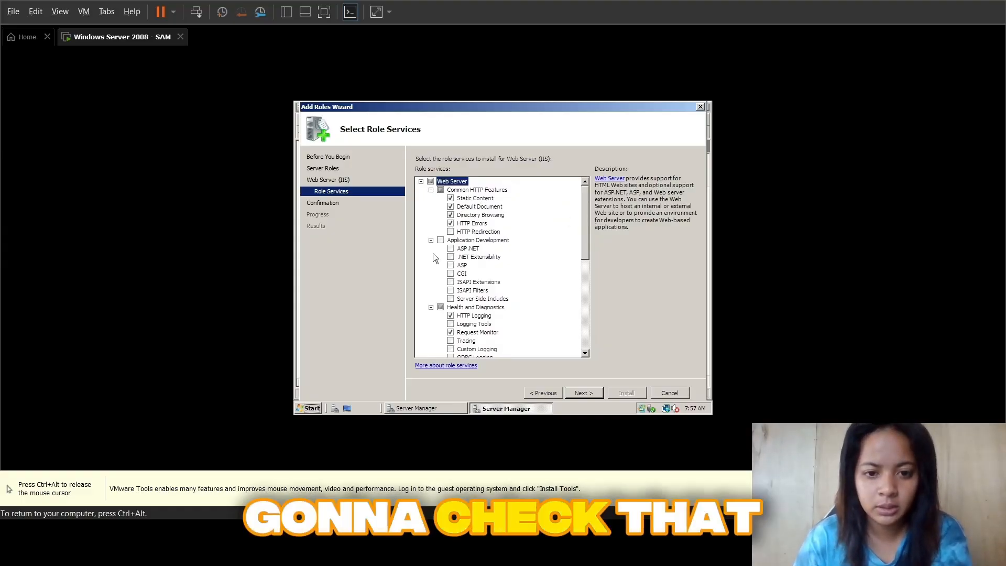
click(441, 240)
click(568, 278)
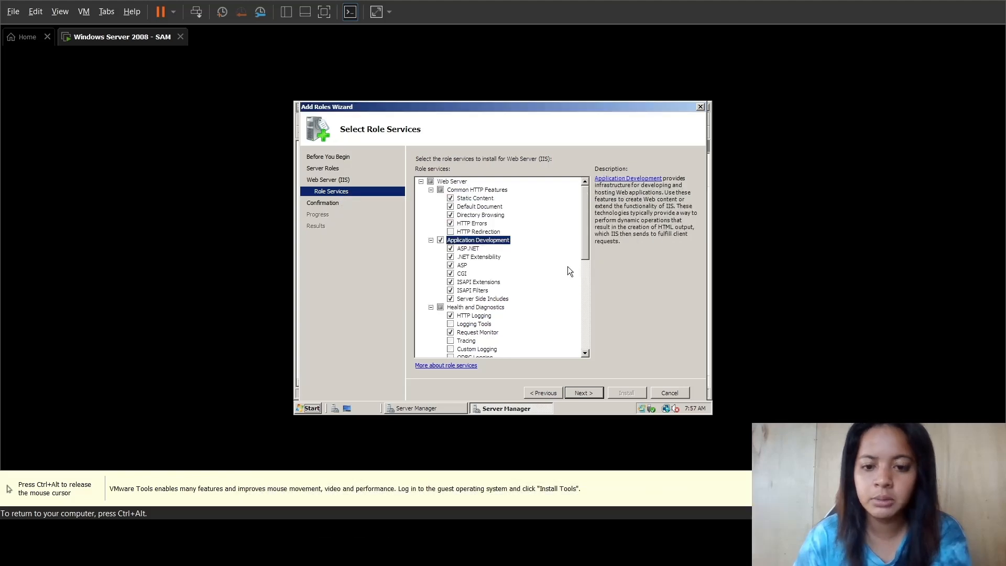
click(450, 231)
Step: Include Logging Tools, Tracing, Custom Logging and ODBC Logging under Health and Diagnostics
scroll(472, 249, down, 1)
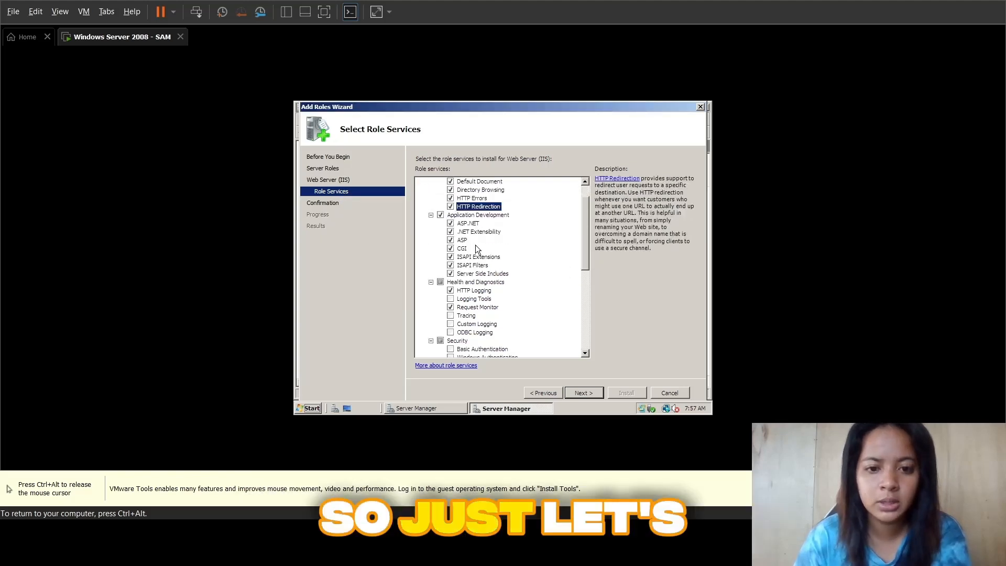
click(449, 282)
scroll(455, 290, down, 2)
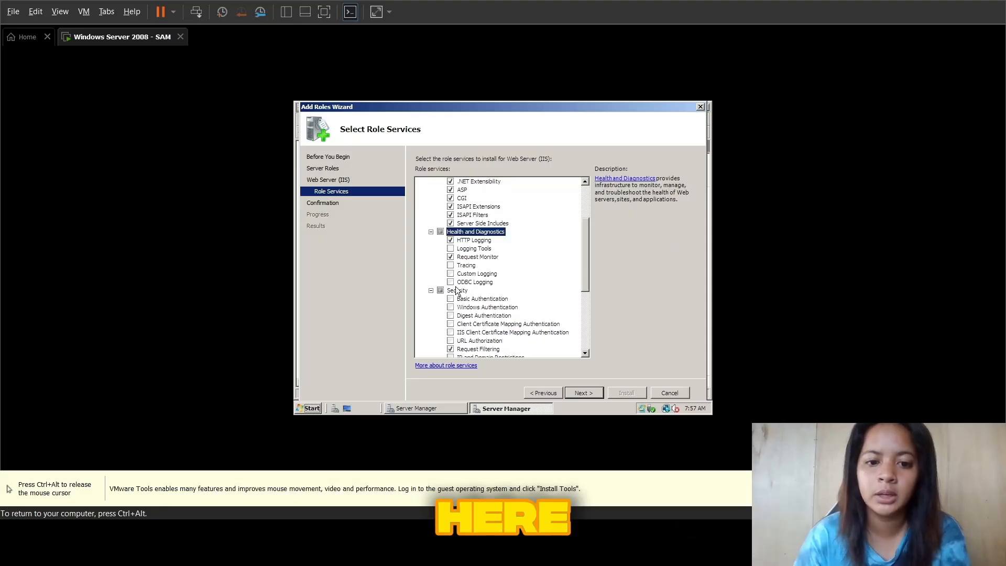
click(450, 248)
click(450, 265)
click(450, 274)
click(450, 282)
Step: Include the Security services: Basic, Windows, Digest and both client certificate mapping authentications, URL Authorization, and IP and Domain Restrictions
scroll(453, 280, down, 2)
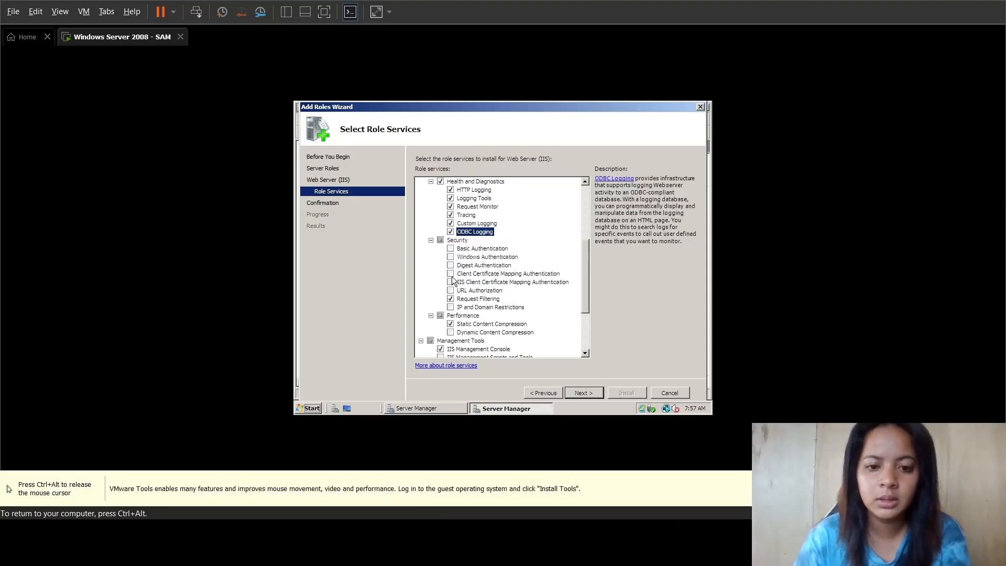
click(440, 240)
click(532, 301)
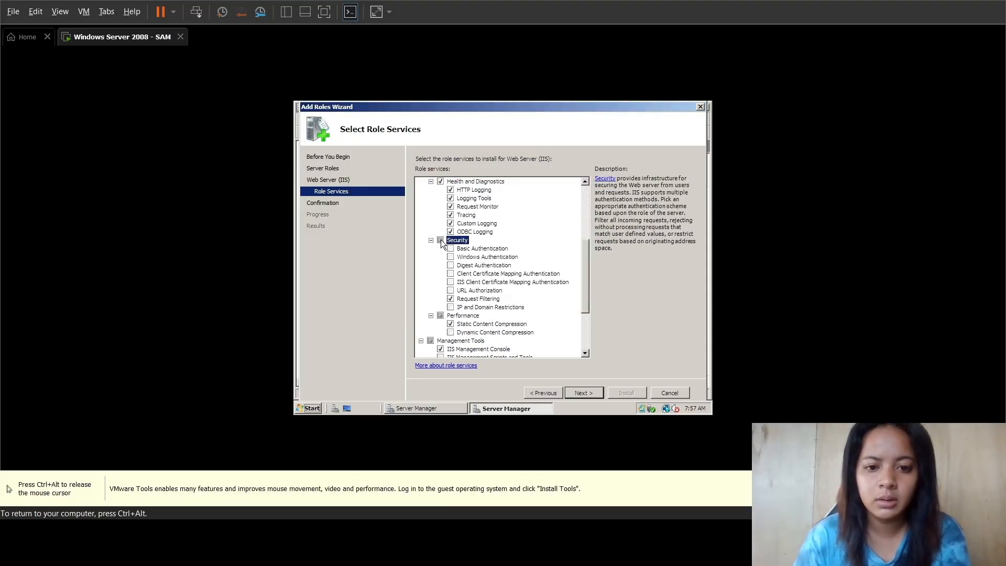
click(450, 248)
click(450, 257)
click(450, 265)
click(450, 273)
click(450, 282)
click(450, 290)
click(451, 307)
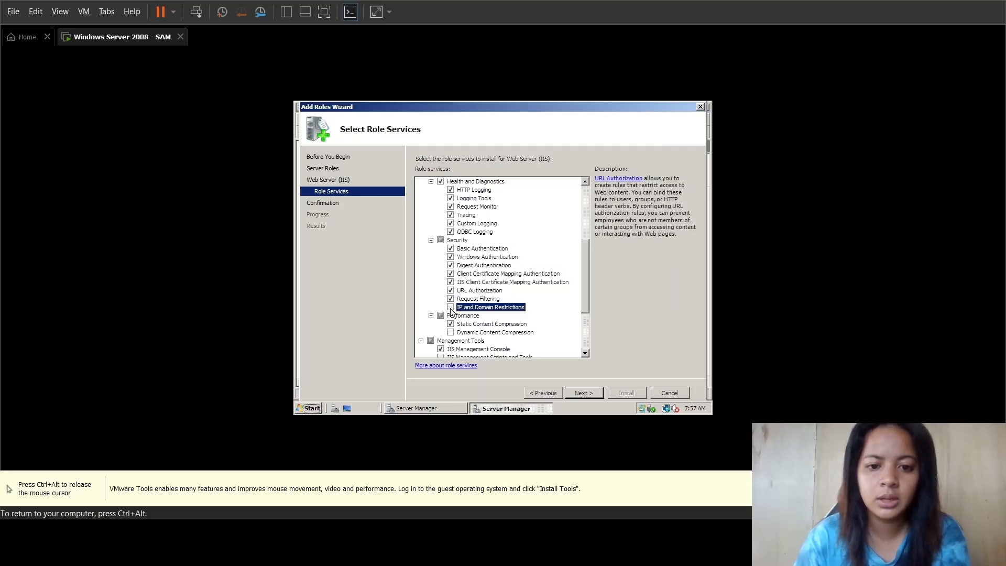
Step: Include ASP.NET with its required role services and ASP under Application Development
scroll(468, 270, up, 3)
scroll(449, 231, up, 3)
click(450, 248)
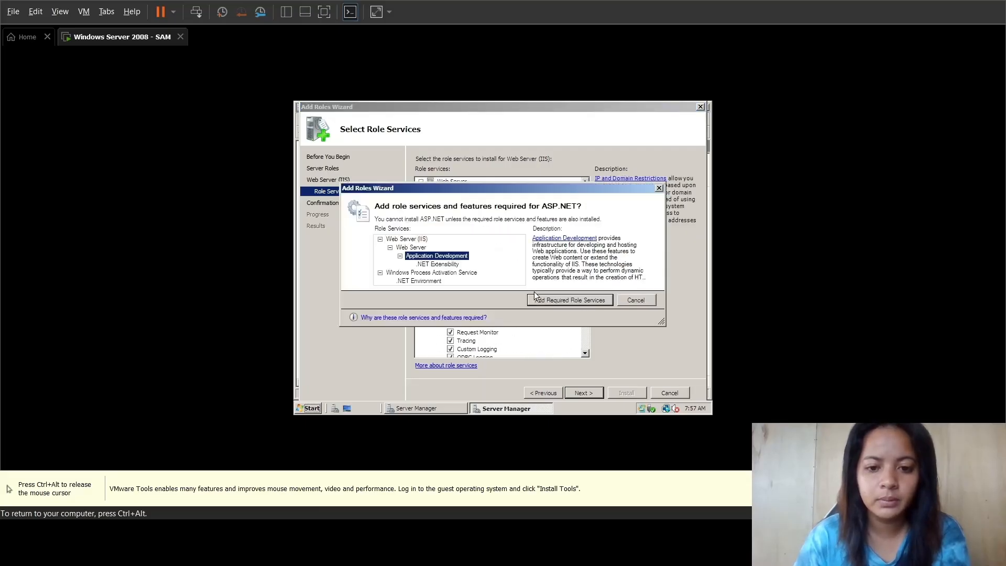
click(540, 299)
click(450, 265)
Step: Include Dynamic Content Compression and the management tools IIS Management Scripts and Tools, Management Service and IIS 6 Management Compatibility
scroll(456, 268, down, 6)
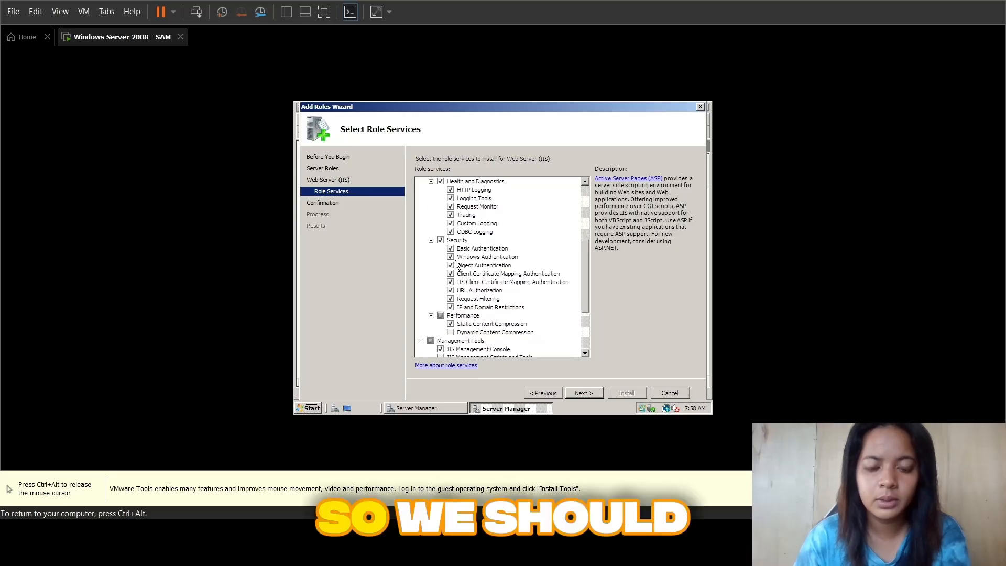
click(451, 307)
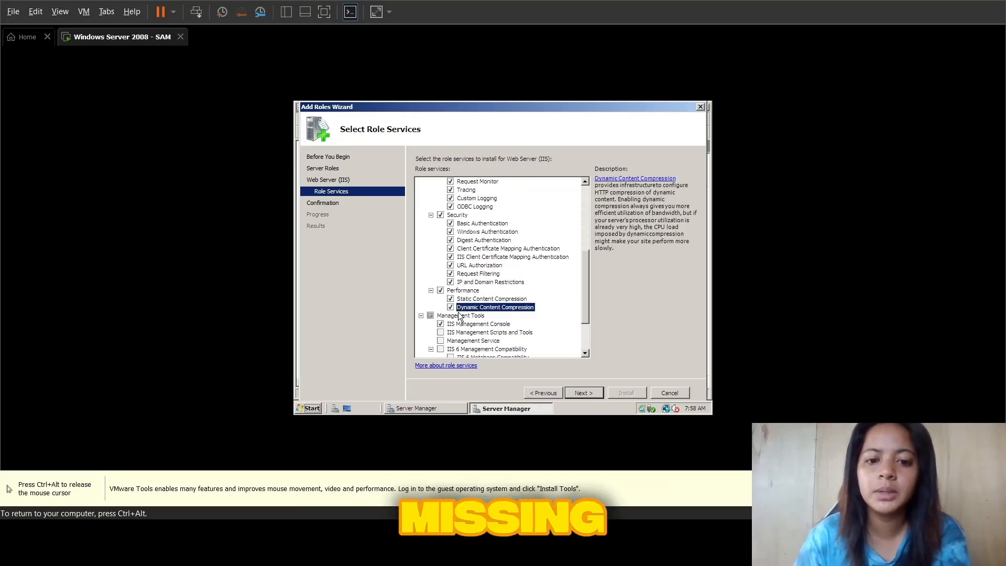
scroll(461, 314, down, 1)
click(440, 306)
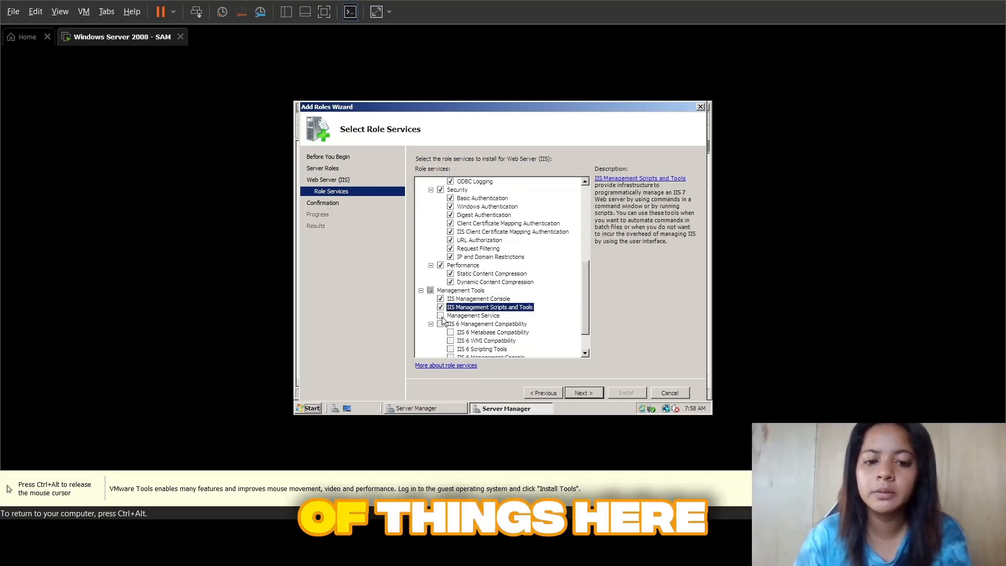
click(440, 316)
click(440, 324)
Step: Include FTP Publishing Service with its server and management console, and check that every role service is selected
scroll(460, 317, down, 1)
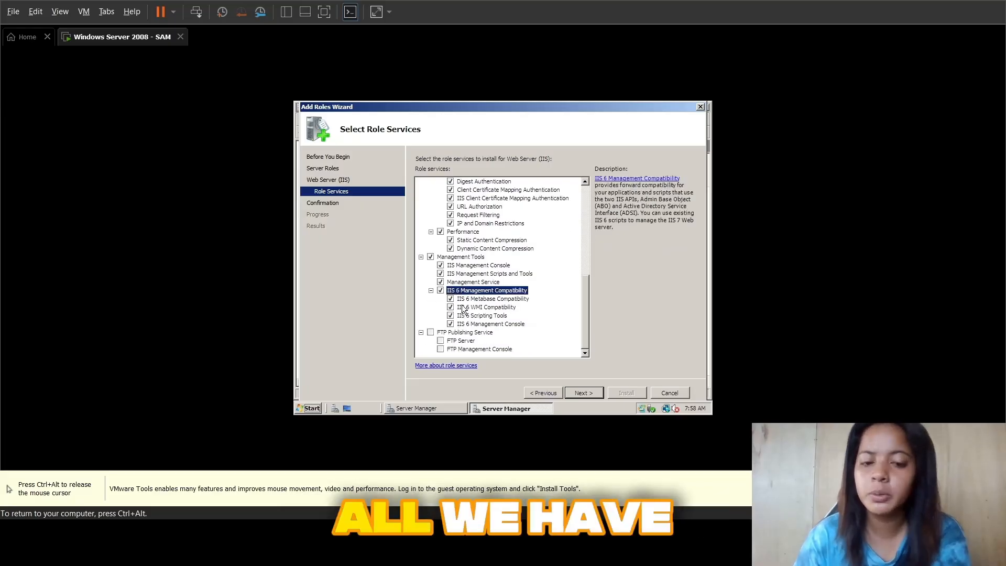
click(430, 332)
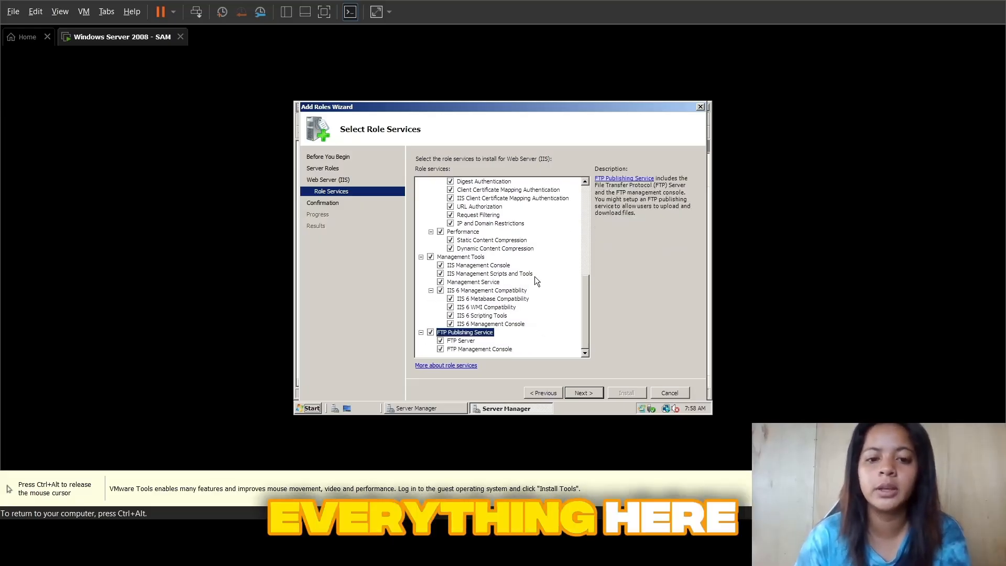
scroll(530, 273, up, 10)
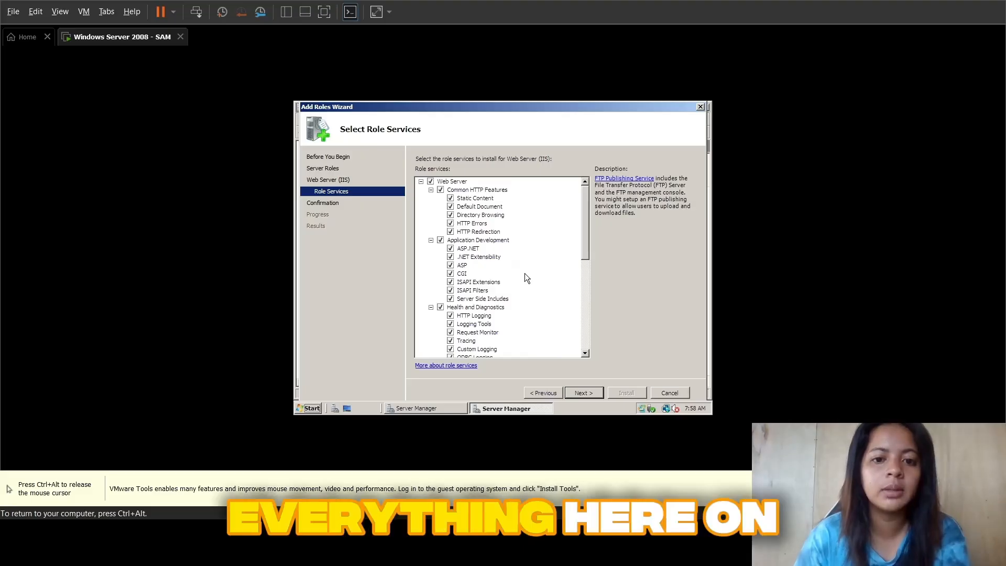
scroll(524, 273, down, 10)
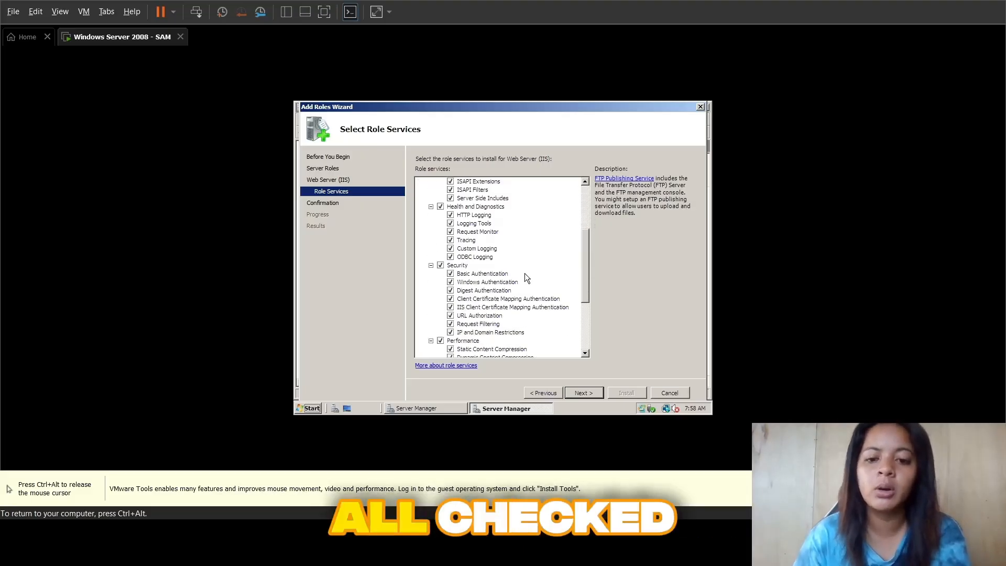
Step: Confirm the selections, install the Web Server (IIS) role, and close the wizard when the installation finishes
click(583, 392)
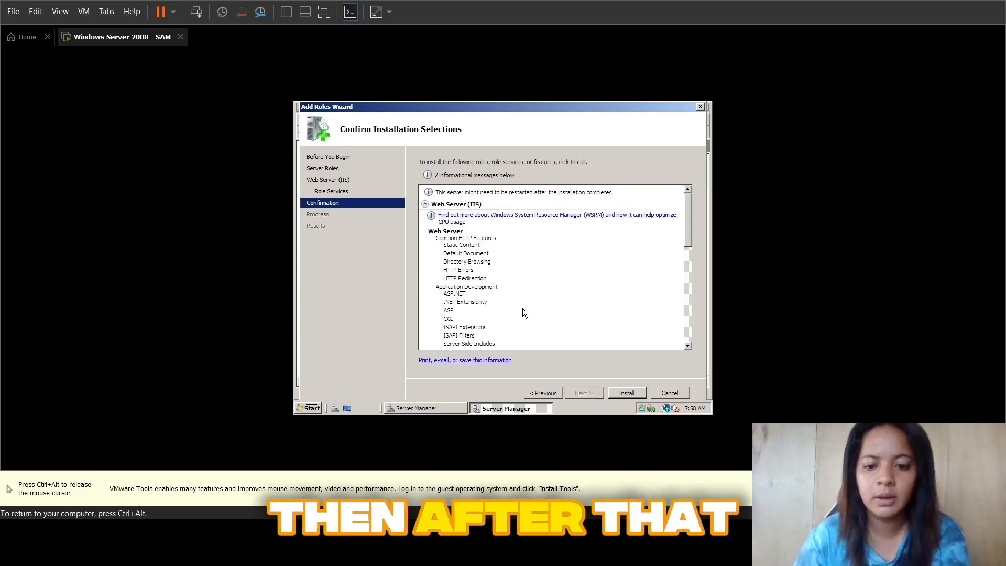
click(624, 395)
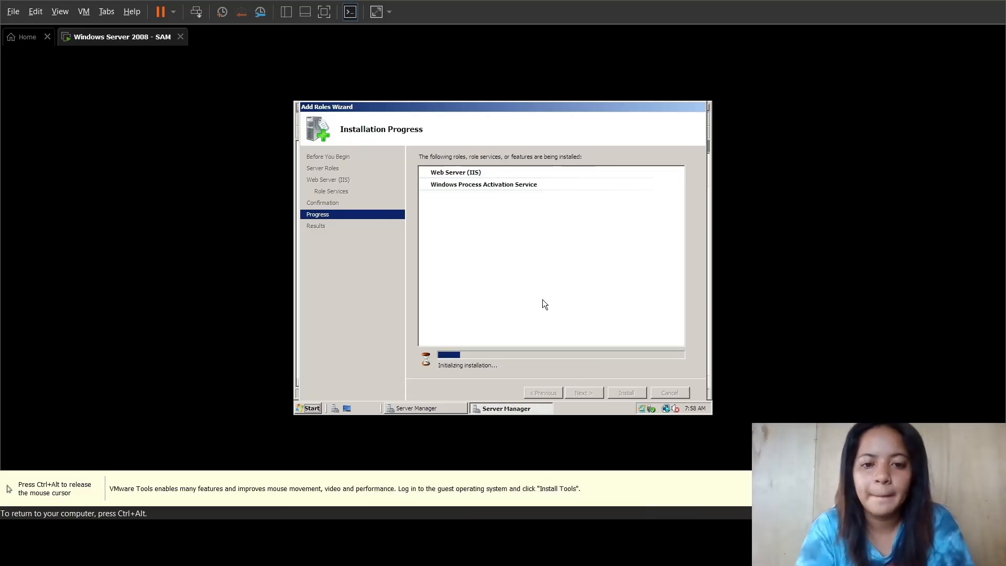
key(ctrl+alt)
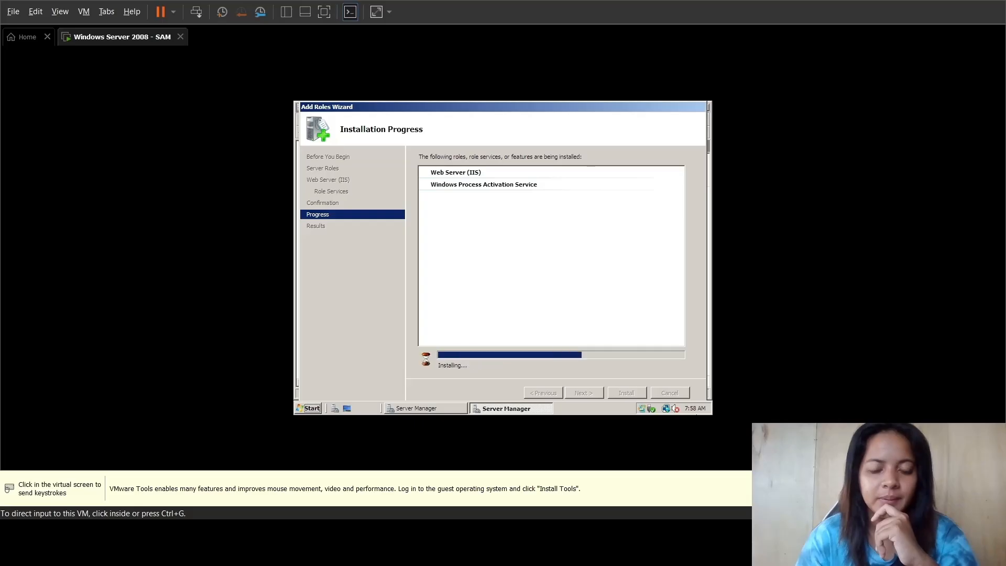
click(670, 293)
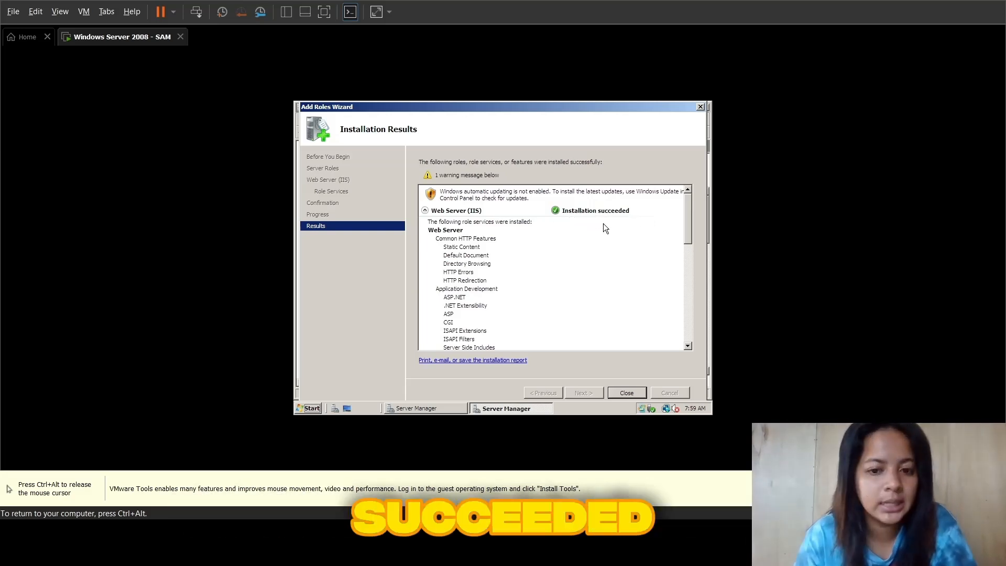
click(618, 393)
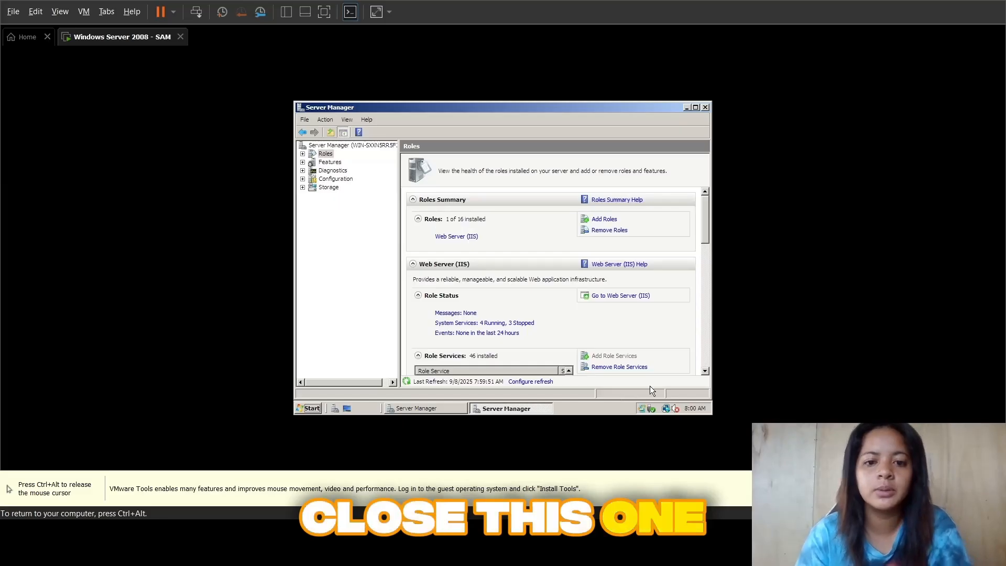
Step: Examine the Web Server (IIS) role under Roles, including its available actions, system services and role services, and refresh it
click(303, 154)
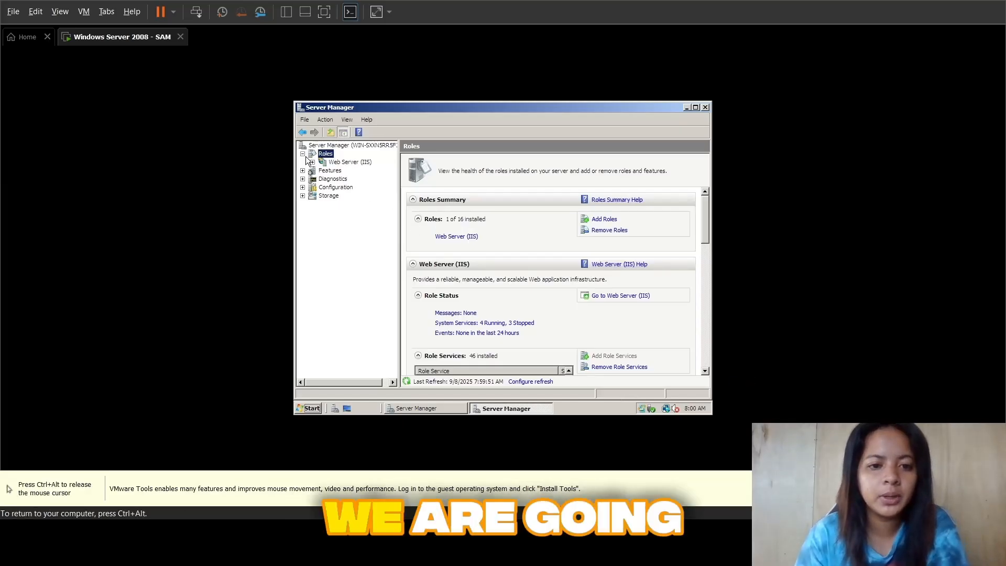
click(340, 162)
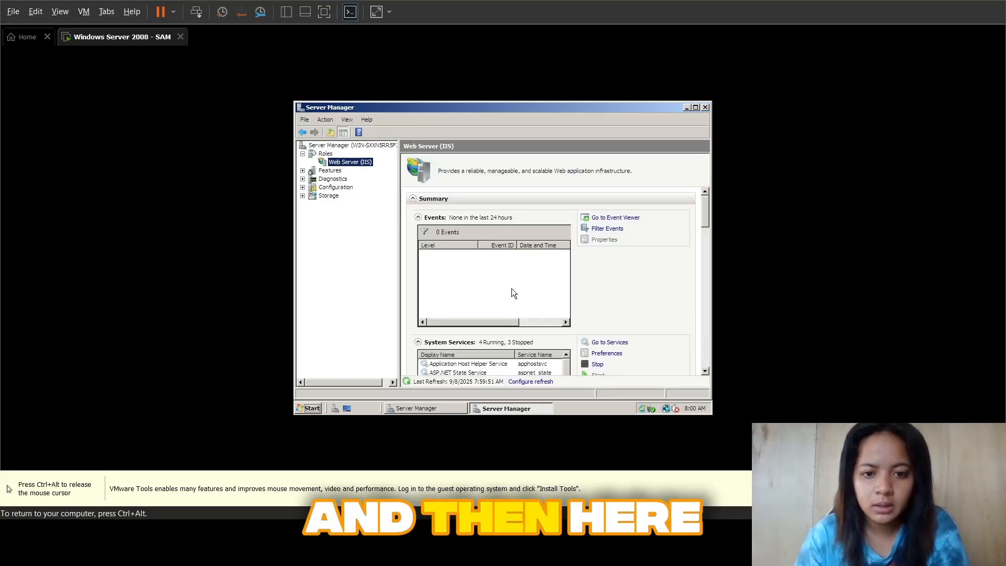
right_click(334, 162)
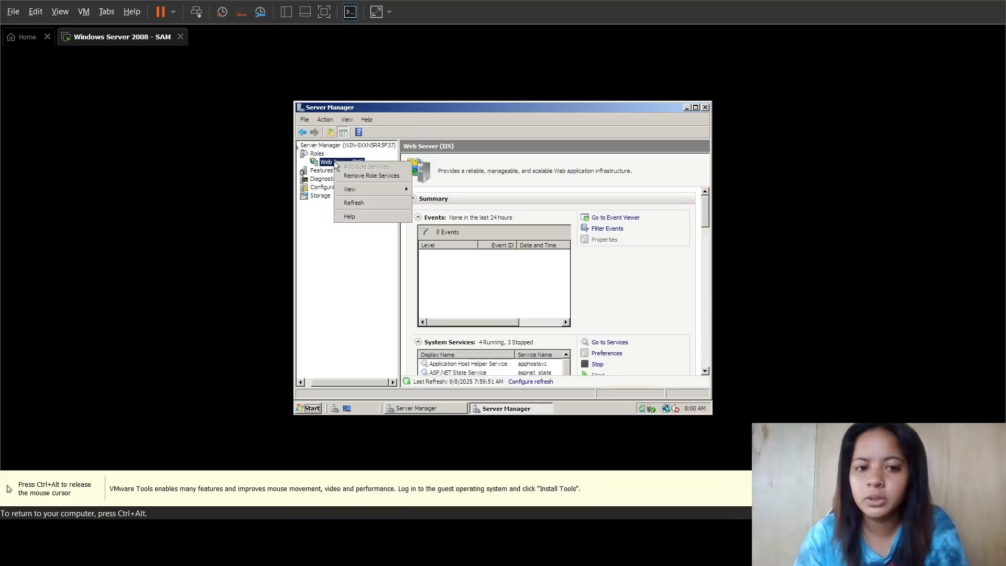
click(358, 269)
click(313, 154)
click(336, 162)
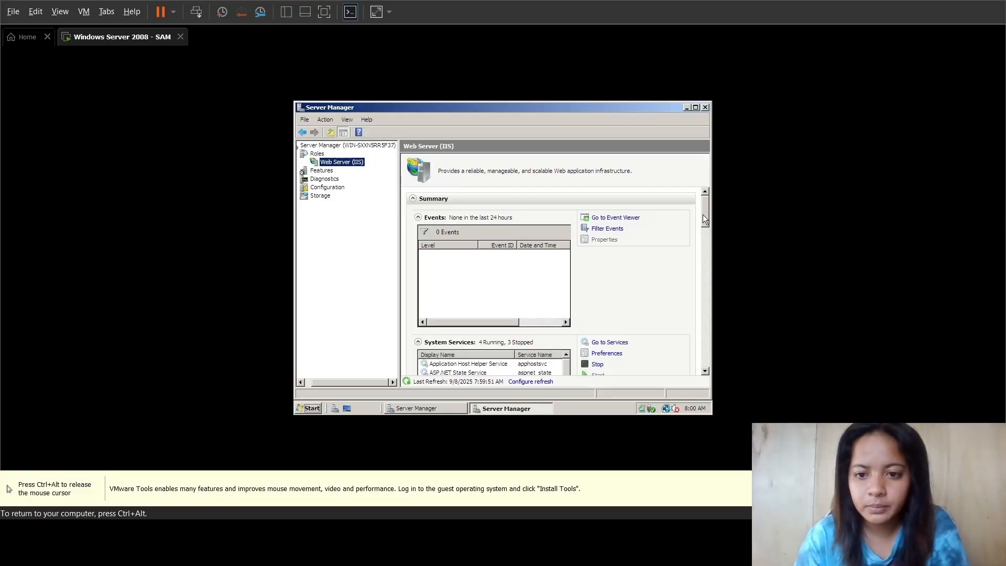
mouse_move(704, 207)
mouse_down()
mouse_move(702, 360)
mouse_move(703, 209)
mouse_up()
click(321, 170)
right_click(334, 162)
click(366, 192)
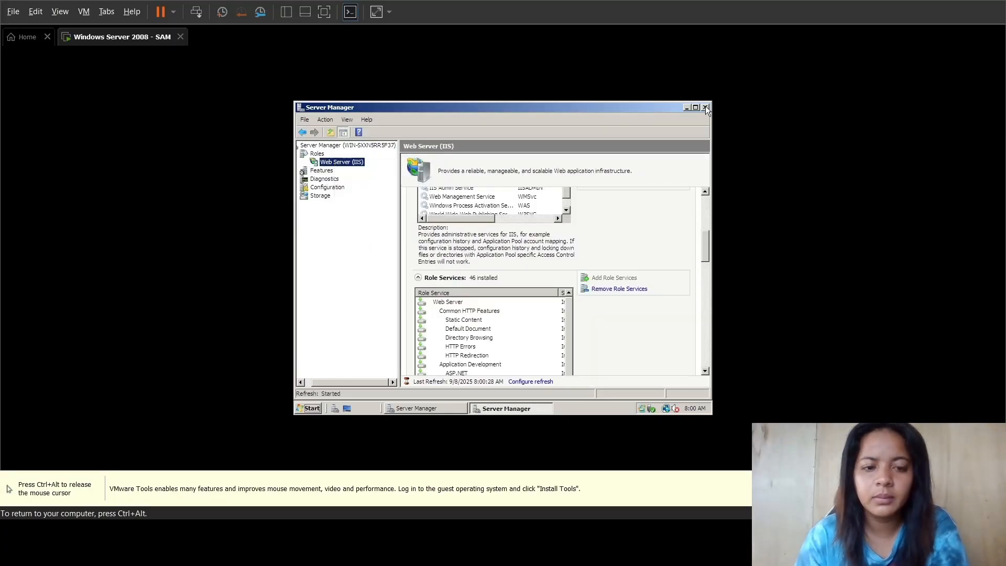
Step: Close this Server Manager window and open the Web Server (IIS) role under Roles in the other Server Manager window
click(705, 107)
click(442, 368)
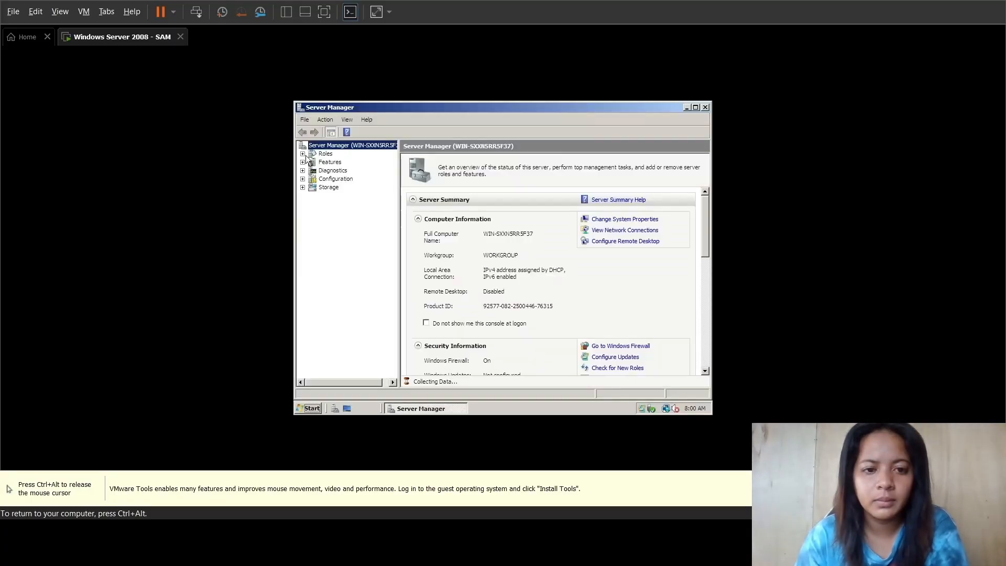
click(312, 154)
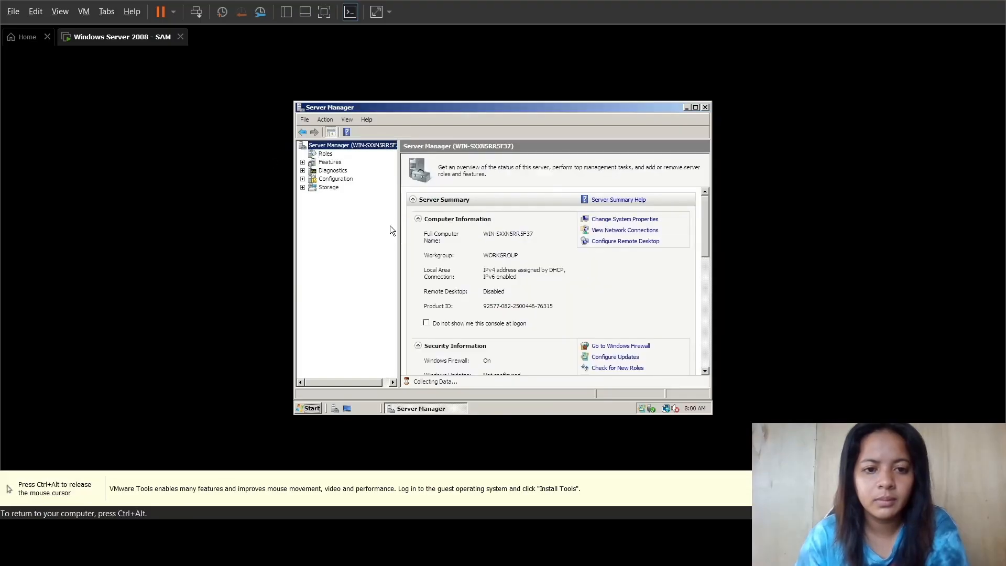
key(ctrl+alt)
click(350, 162)
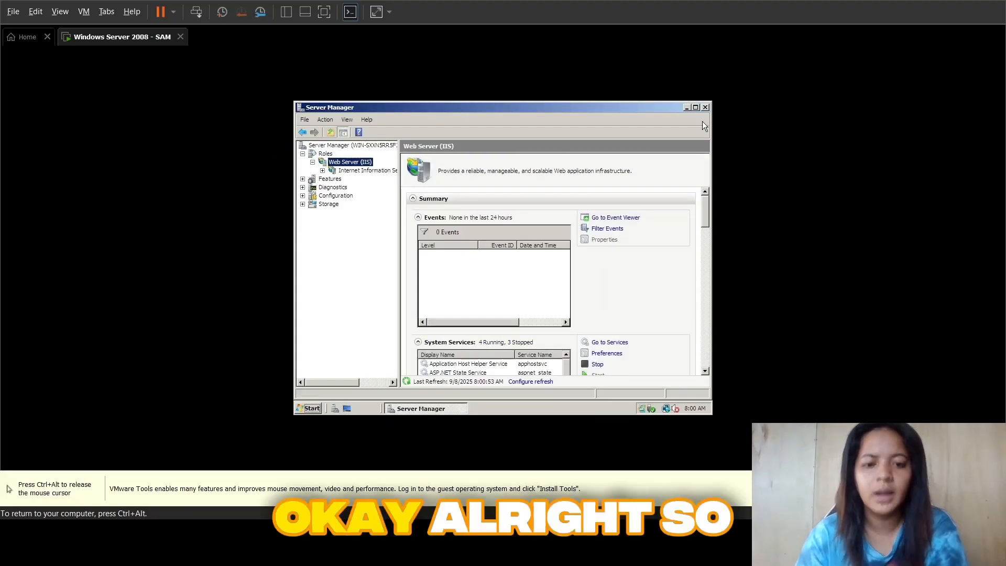
key(ctrl+alt)
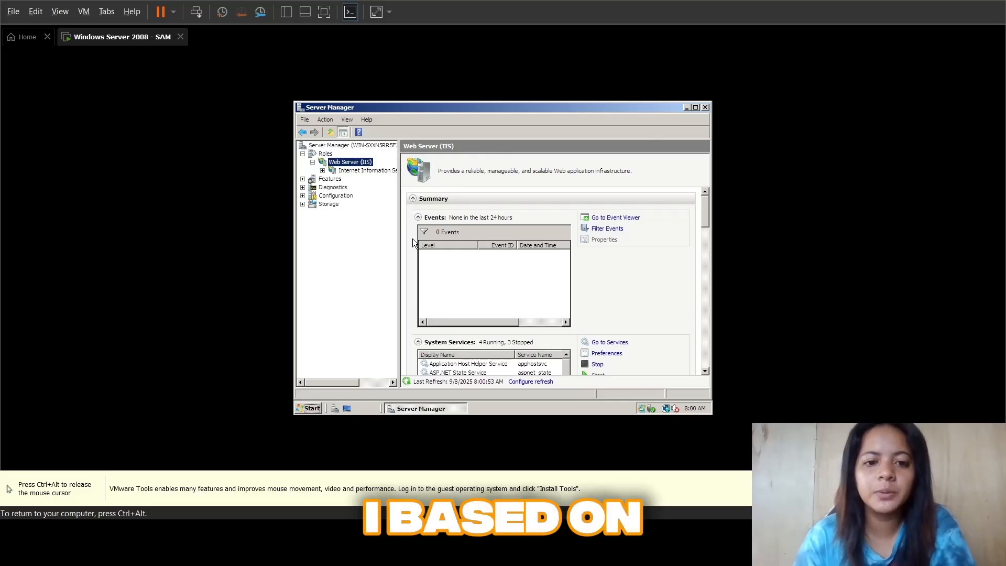
Step: Open Internet Information Services (IIS) Manager, widen the Connections pane, and expand the server's Sites down to the contents of Default Web Site
click(342, 172)
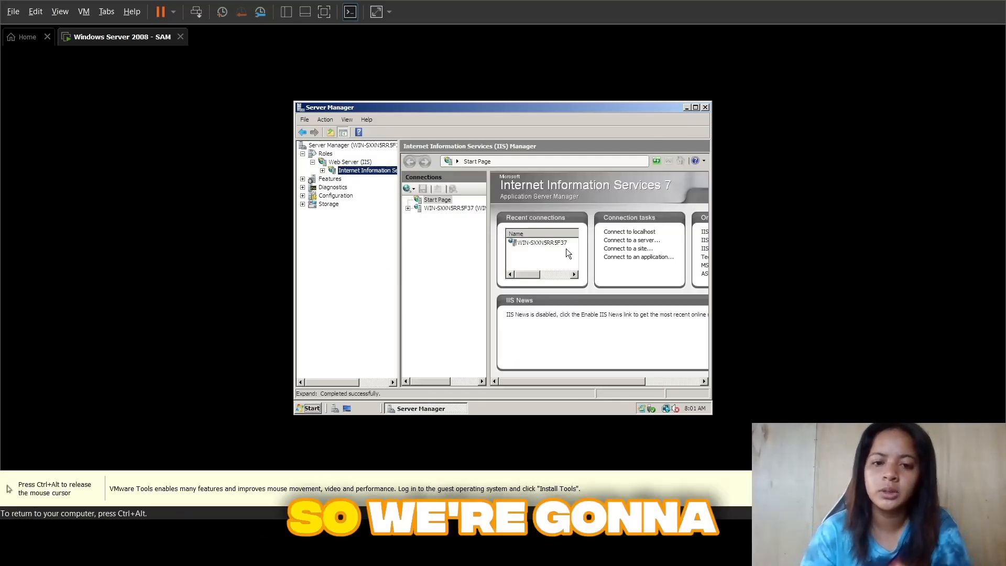
drag(488, 234, 512, 234)
click(435, 199)
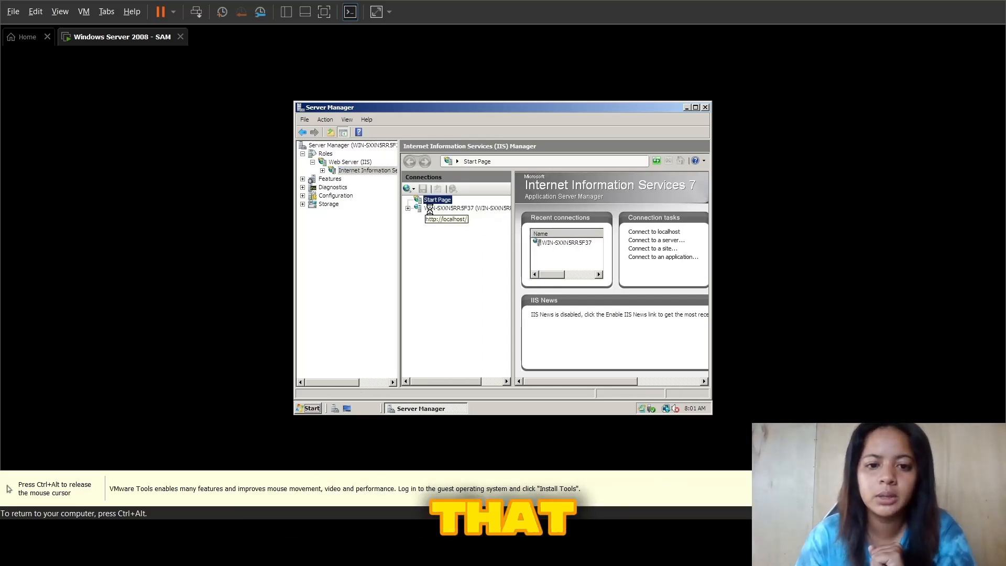
click(419, 209)
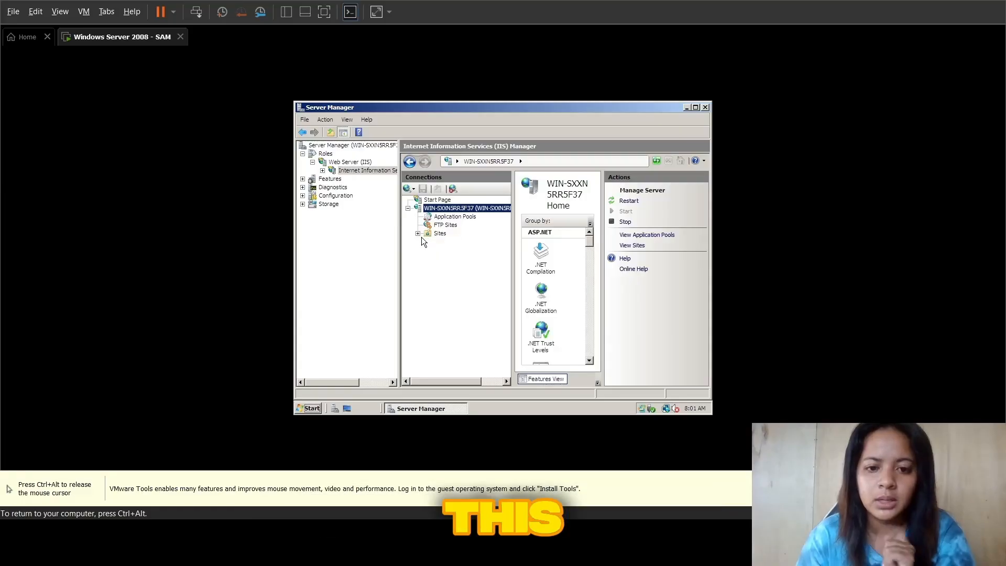
click(418, 233)
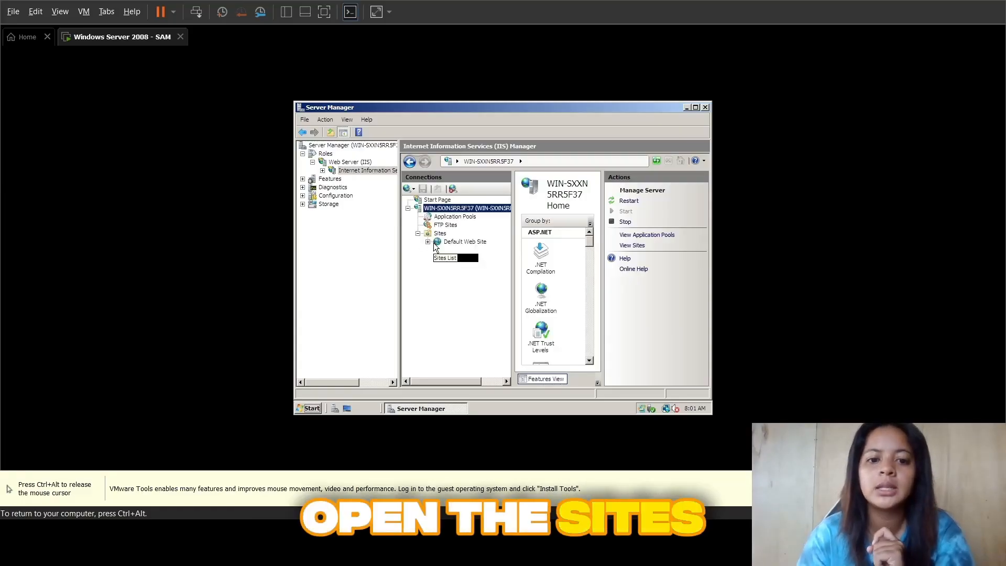
click(427, 242)
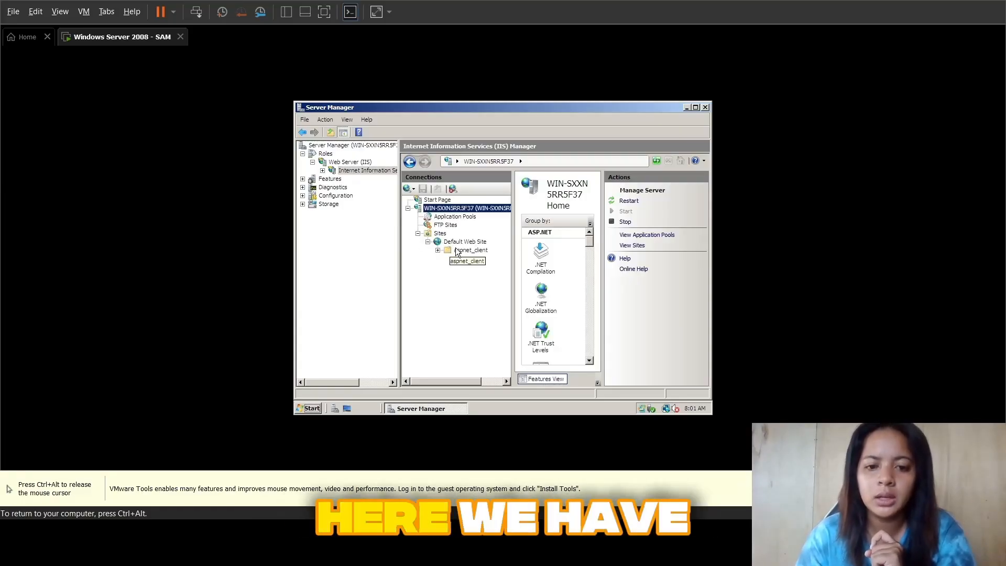
Step: Remove Default Web Site from the server's sites and confirm the removal
click(456, 243)
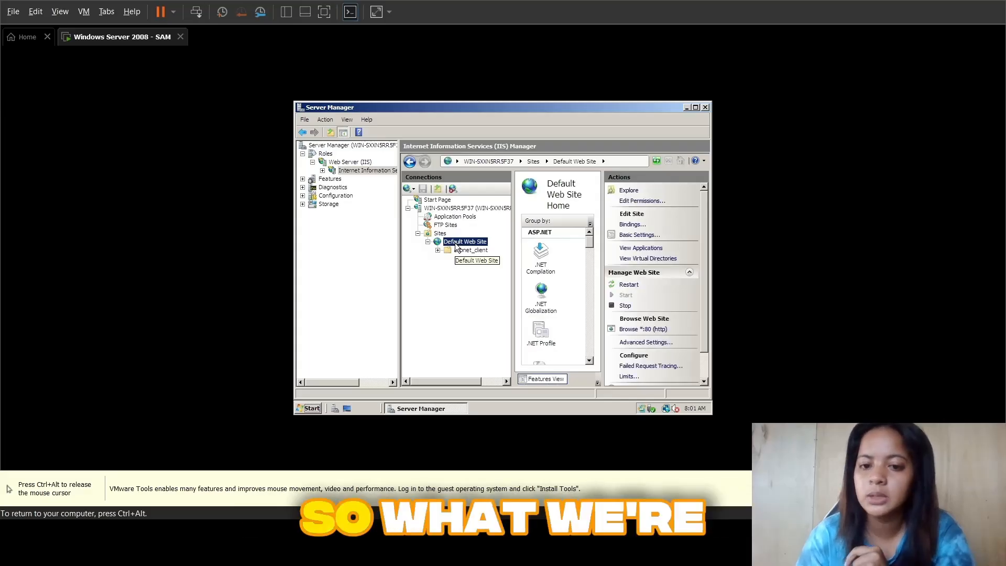
right_click(456, 244)
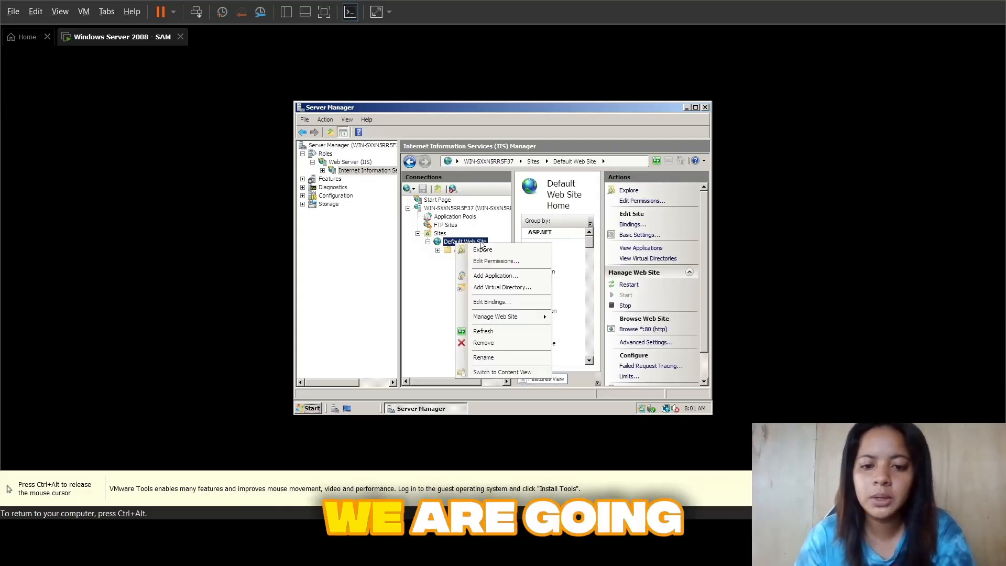
click(492, 343)
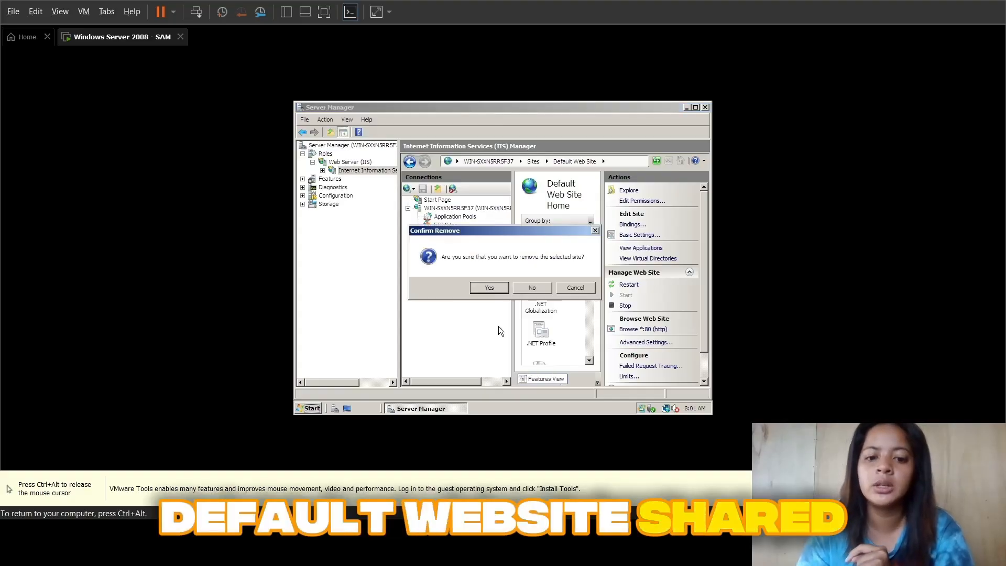
click(489, 287)
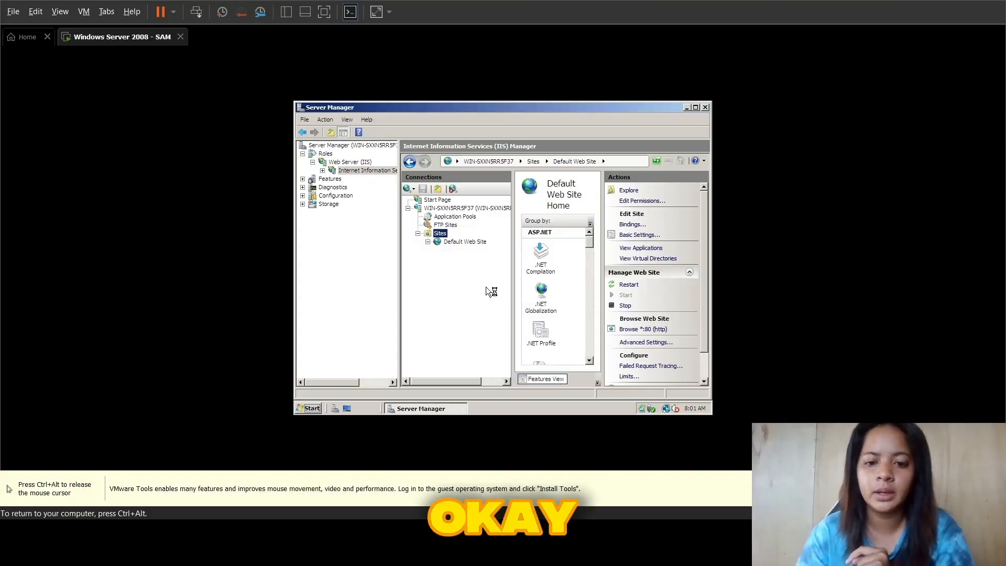
Step: Start adding a web site named Laravel under Sites, with C:\inetpub\wwwroot as its physical path
right_click(439, 234)
click(458, 242)
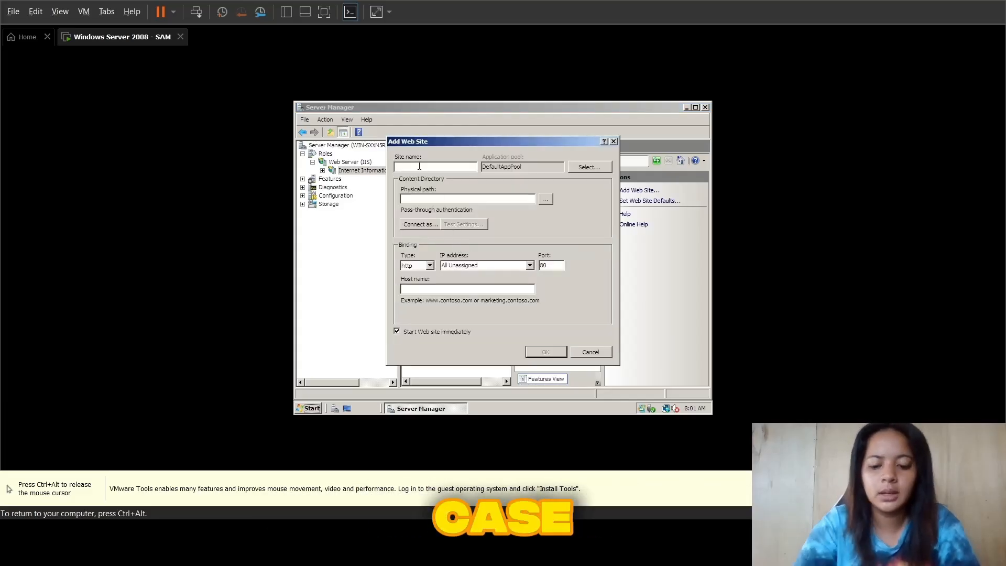
text(Laravel)
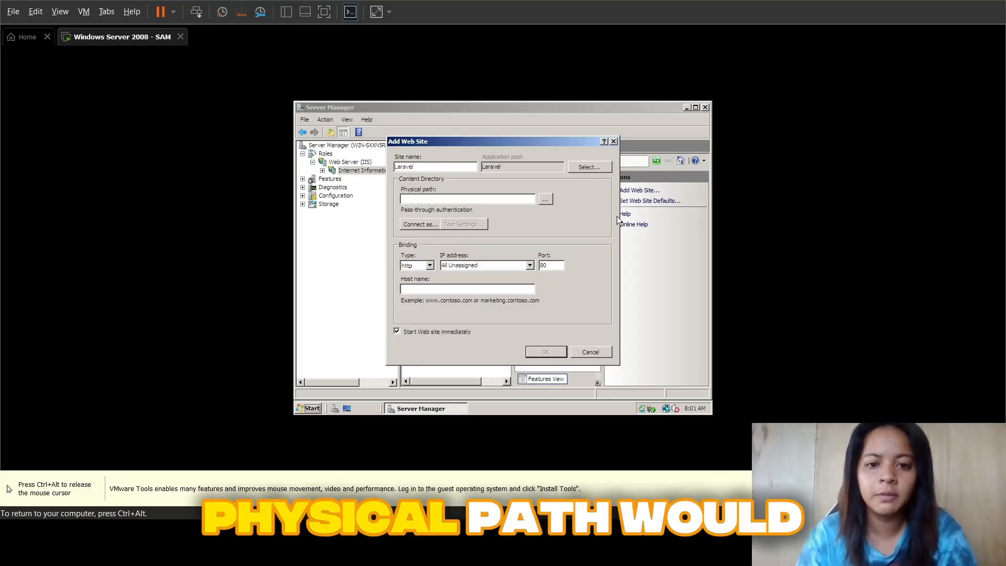
click(545, 199)
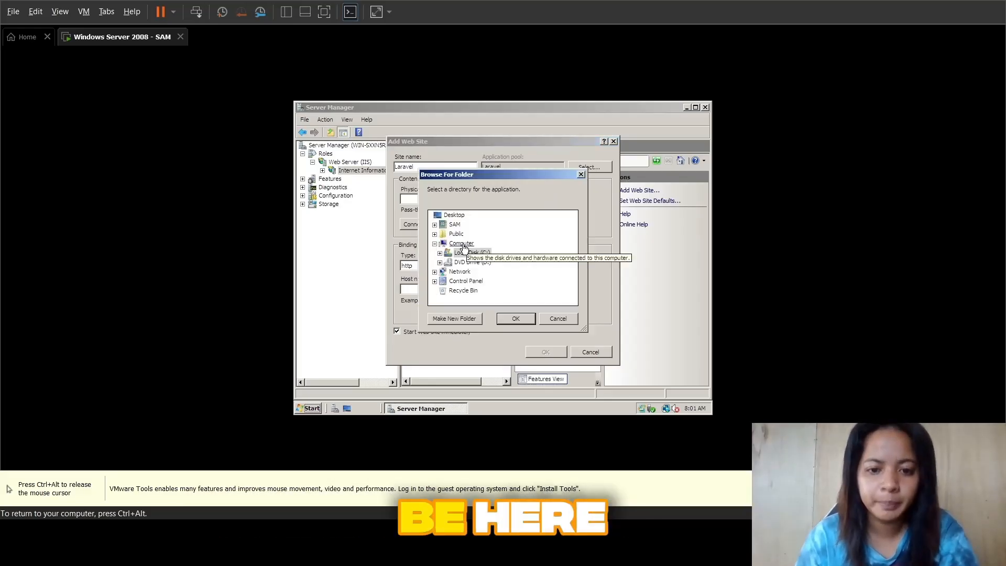
click(444, 255)
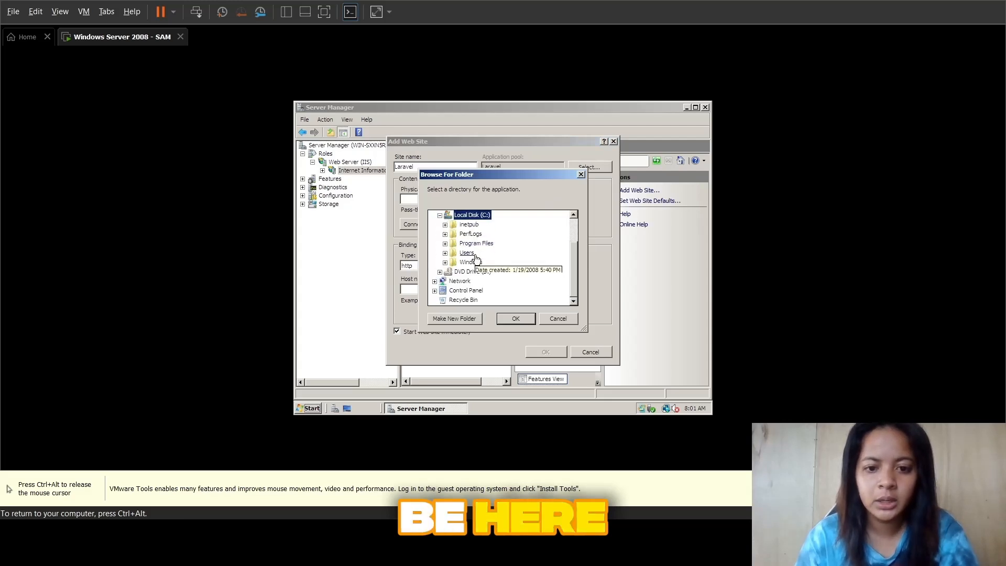
click(445, 224)
click(474, 298)
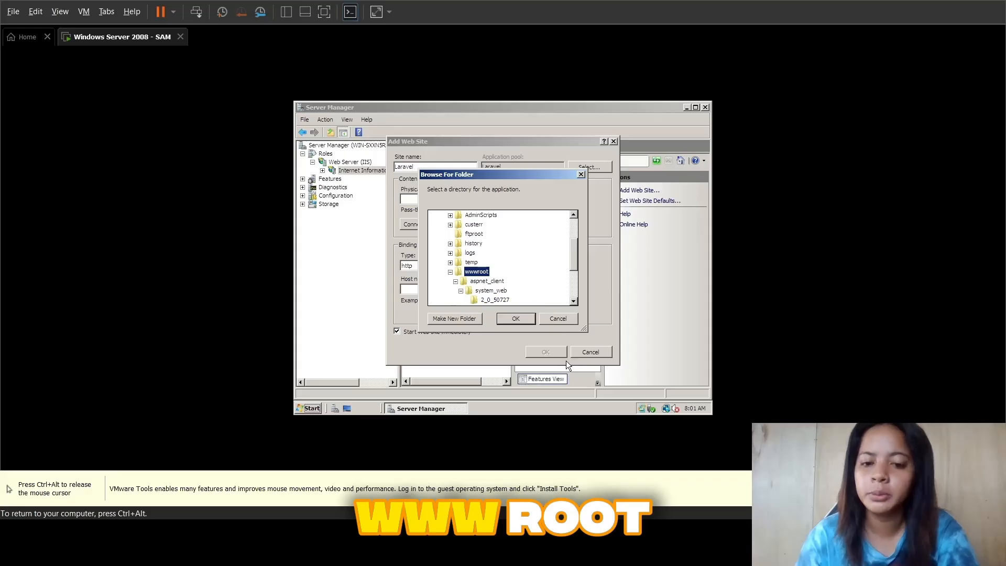
click(516, 319)
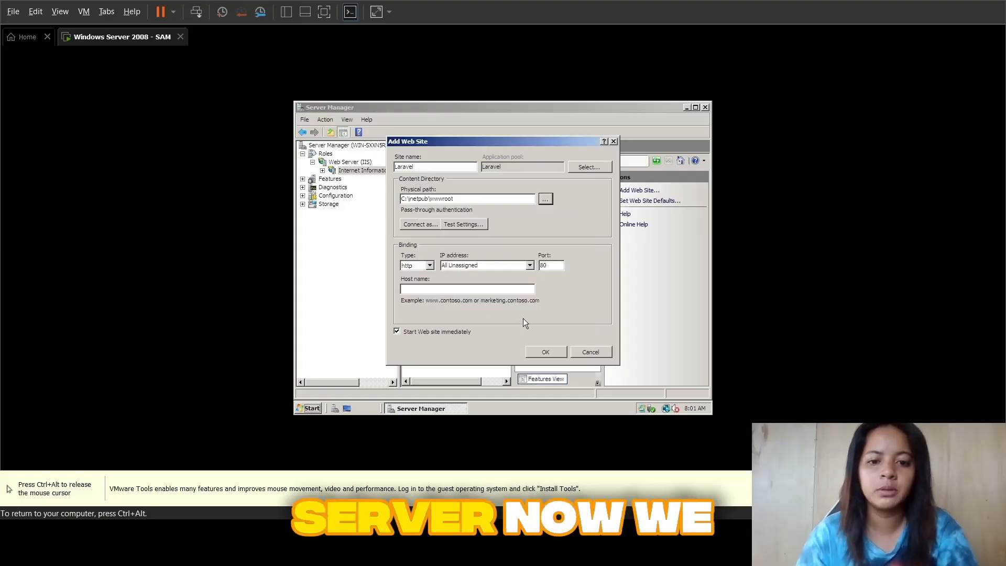
Step: Bind the Laravel site to http on IP address 192.168.190.129, port 80, with a blank host name, and create it
click(429, 266)
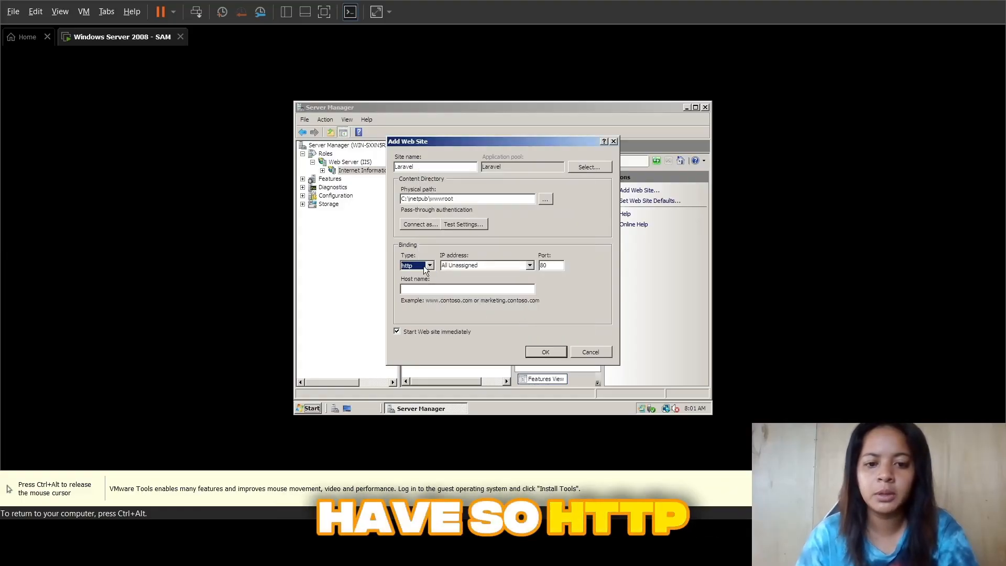
click(529, 266)
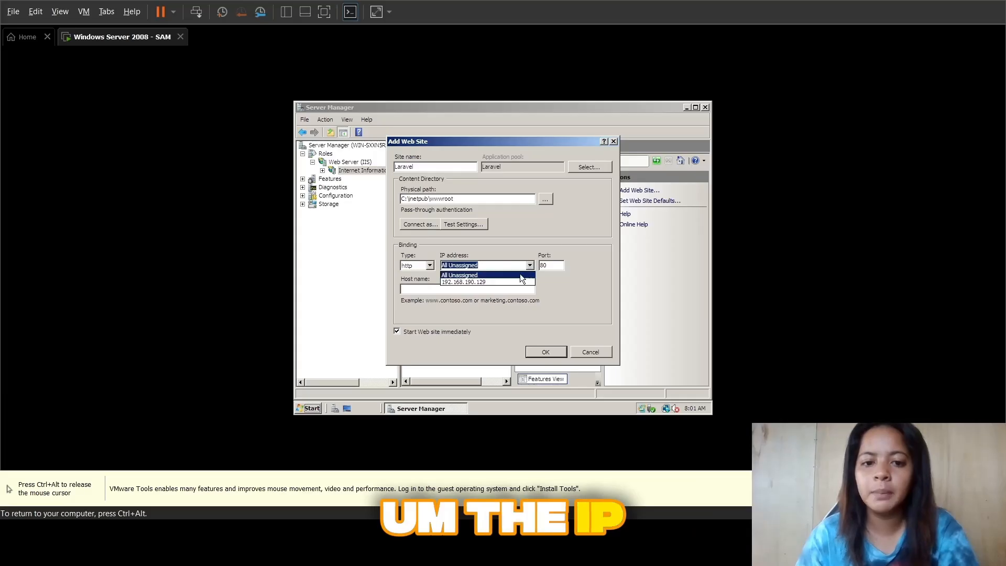
click(497, 283)
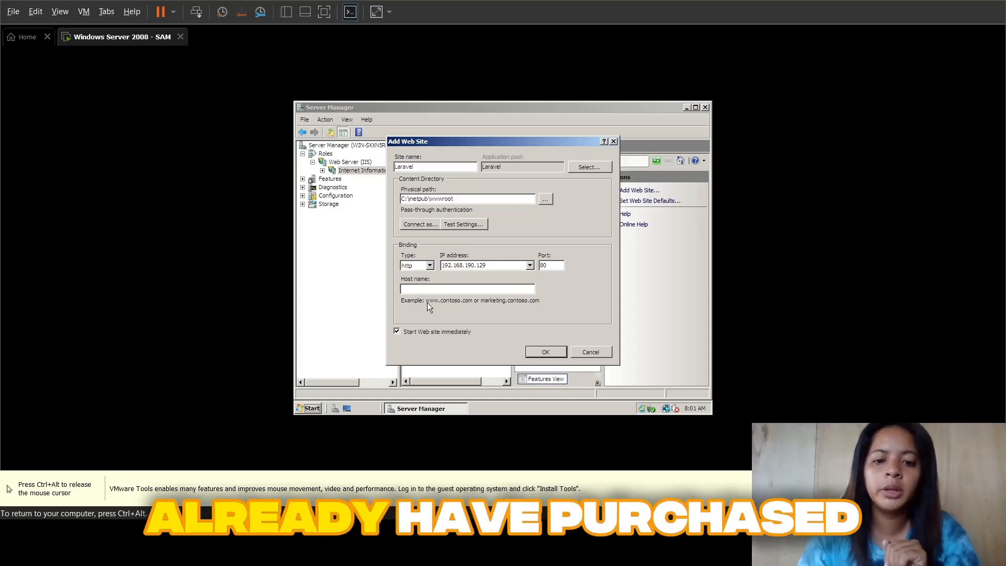
click(460, 283)
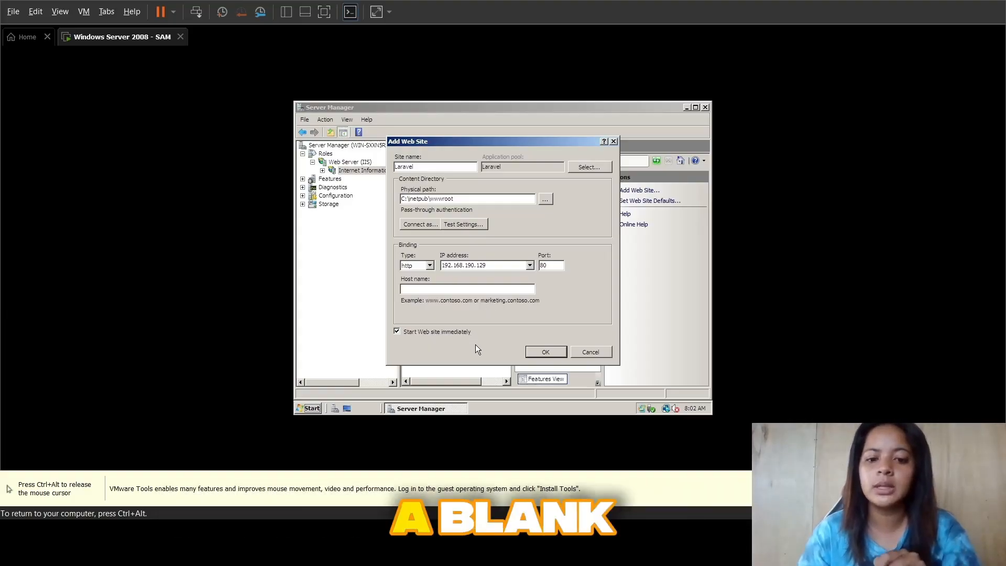
click(546, 353)
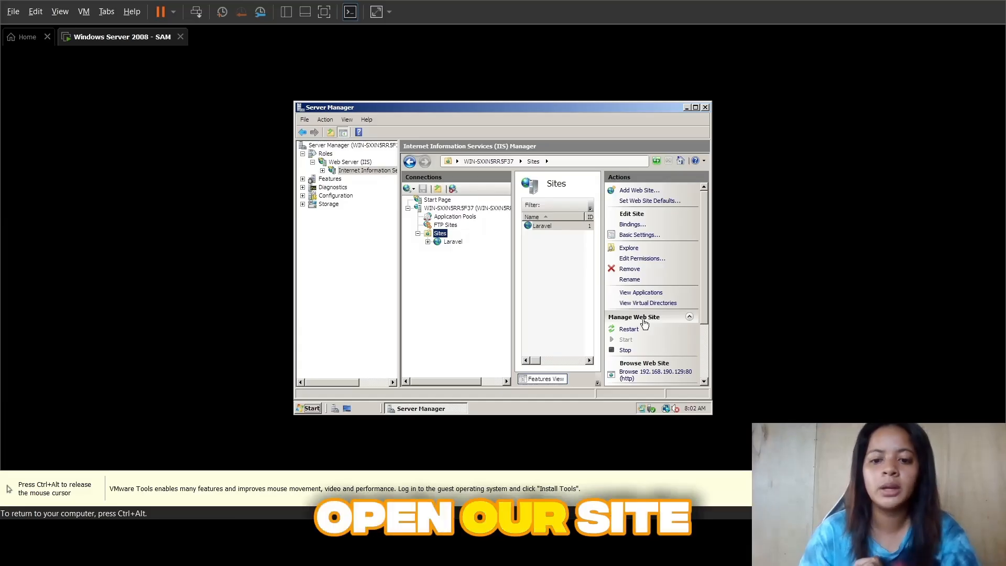
Step: Browse the Laravel site at 192.168.190.129:80 in Internet Explorer, turning on the automatic Phishing Filter and dismissing its notification
click(636, 373)
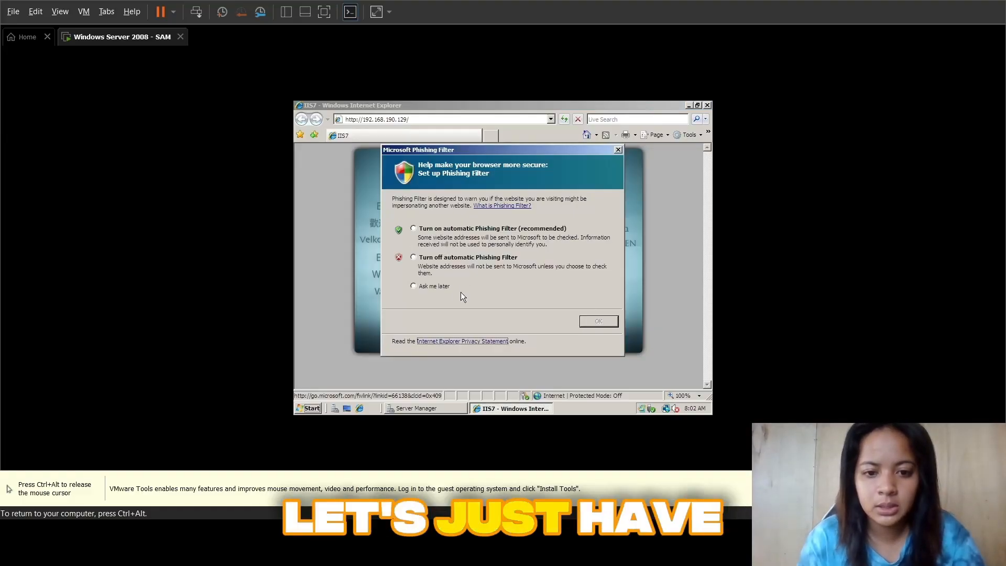
click(446, 232)
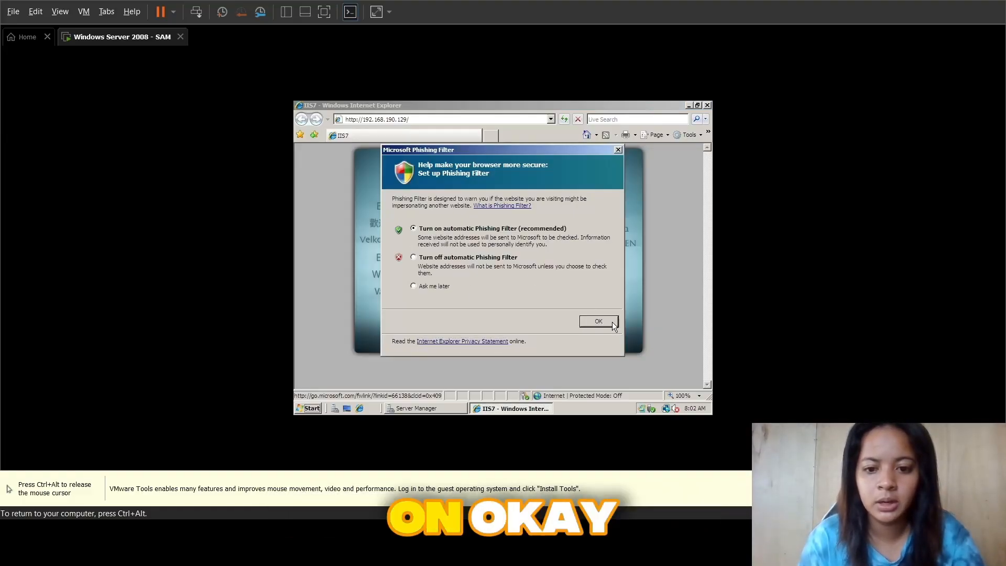
click(598, 321)
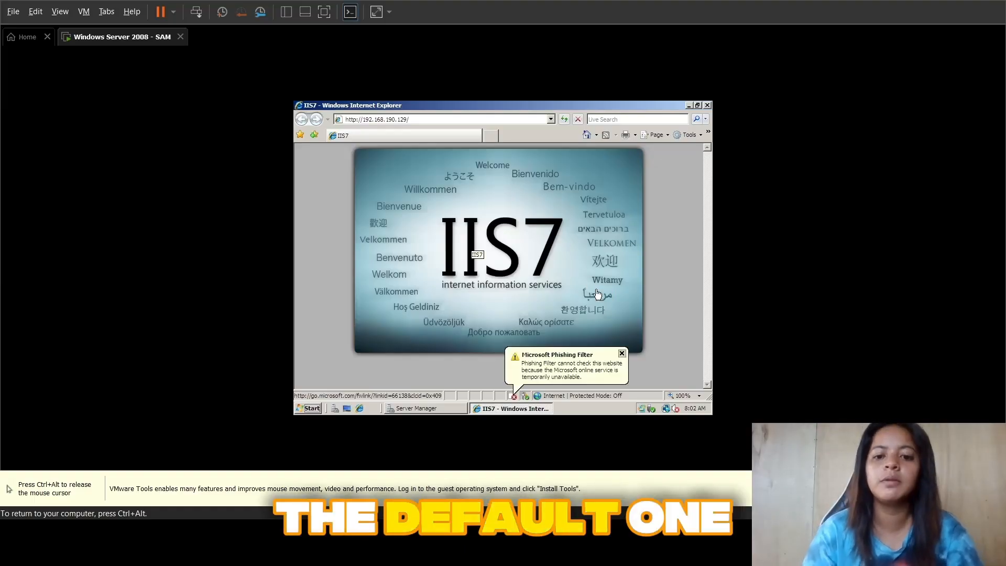
click(622, 353)
Step: Close the browser window and minimize Server Manager to reach the desktop
key(ctrl+alt)
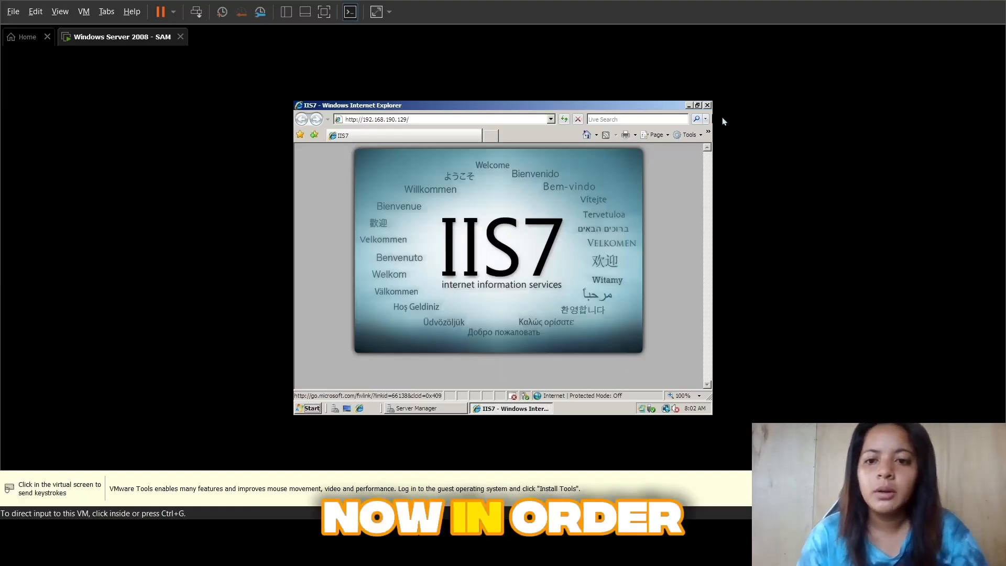
click(707, 105)
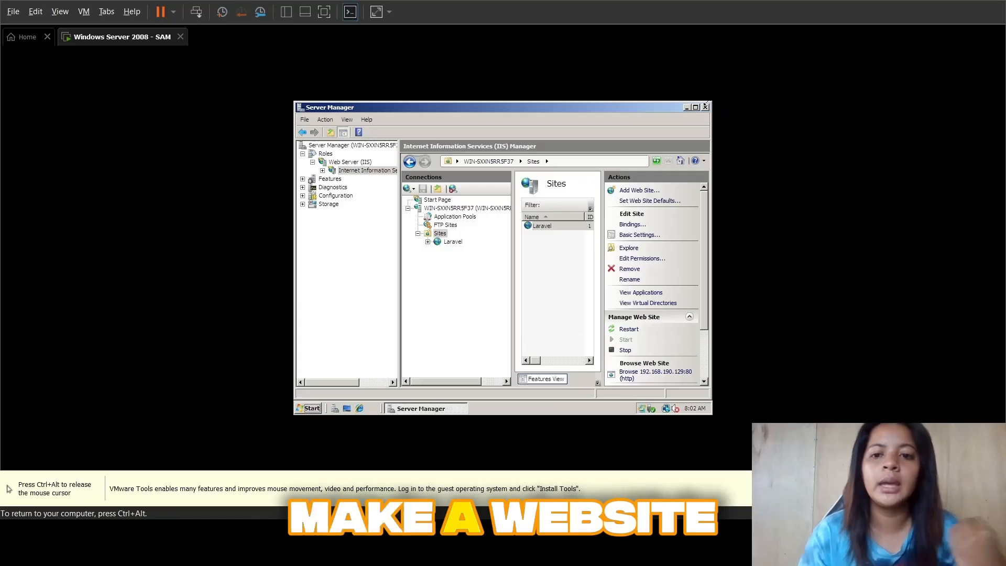
click(686, 106)
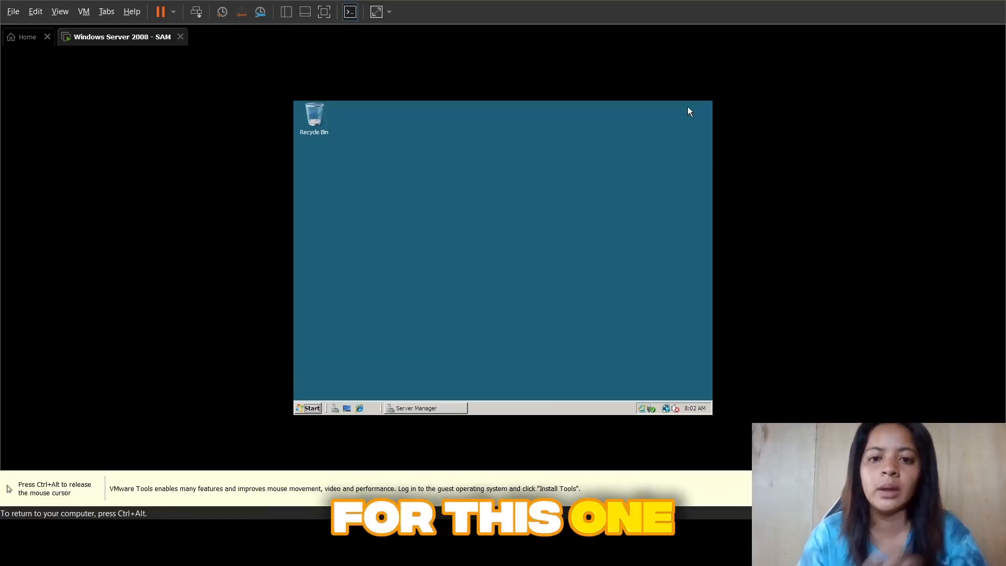
Step: Create a new folder named web on the desktop
right_click(462, 133)
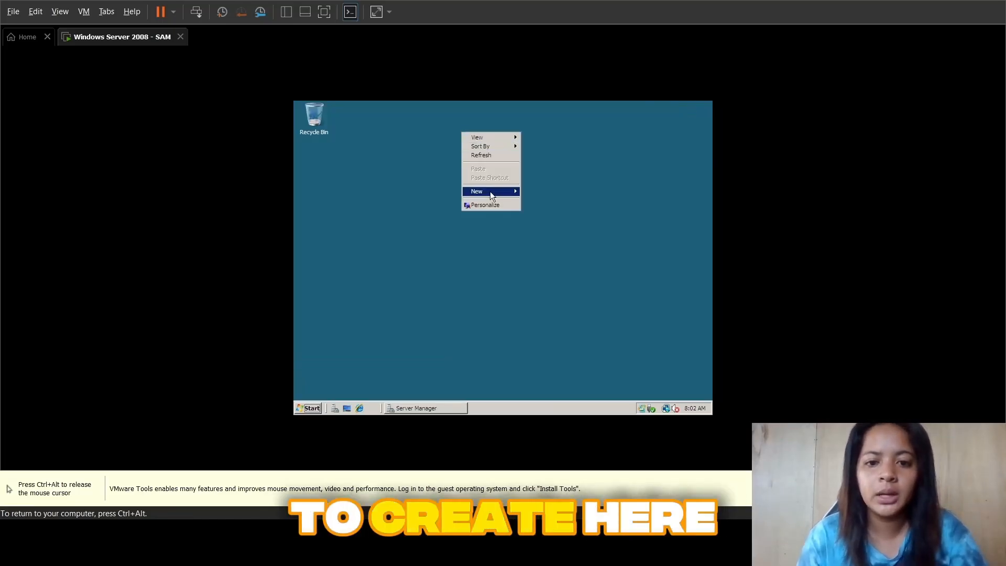
mouse_move(491, 195)
click(547, 193)
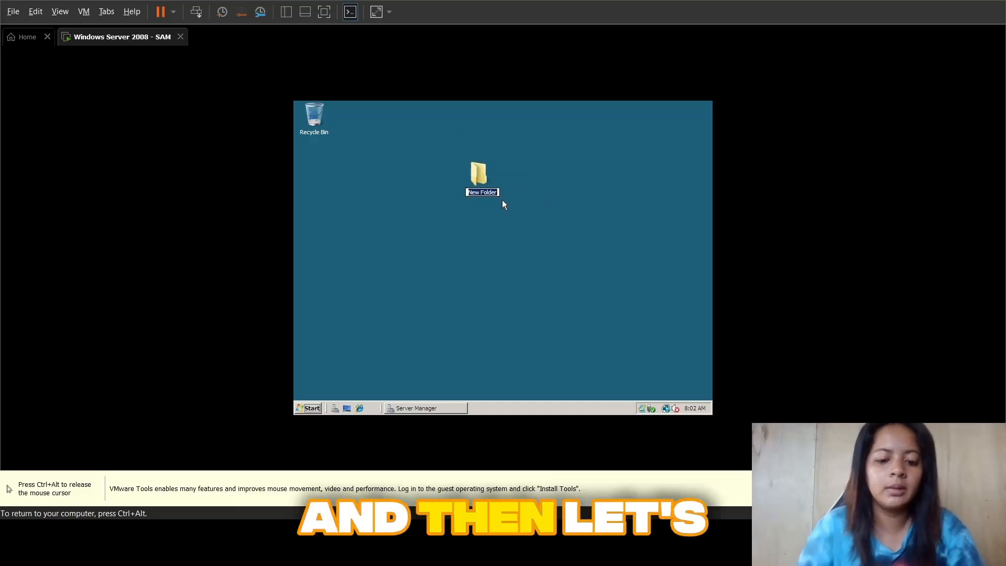
text(web)
key(Return)
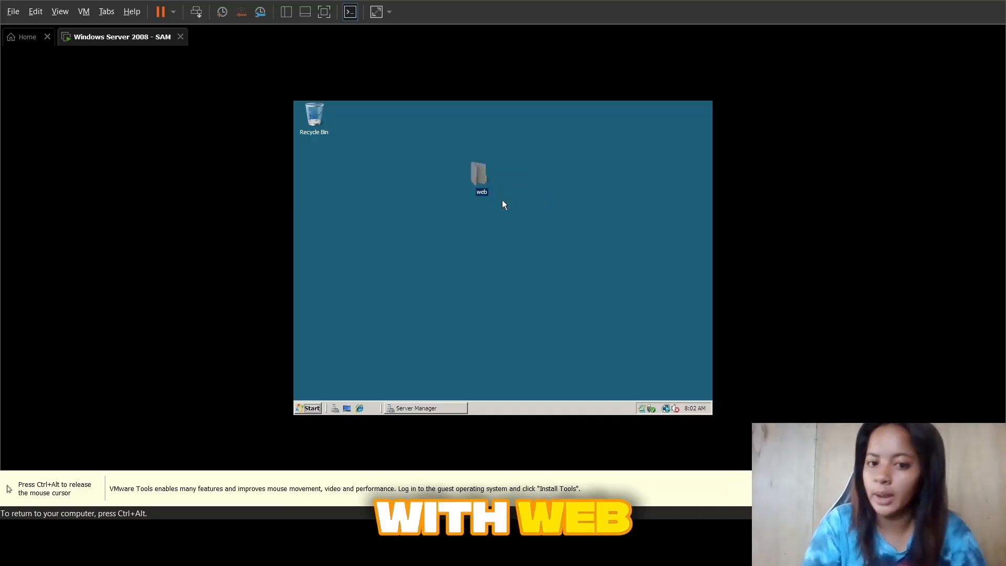
Step: Open the web folder and create a text document named index.html in it
double_click(479, 176)
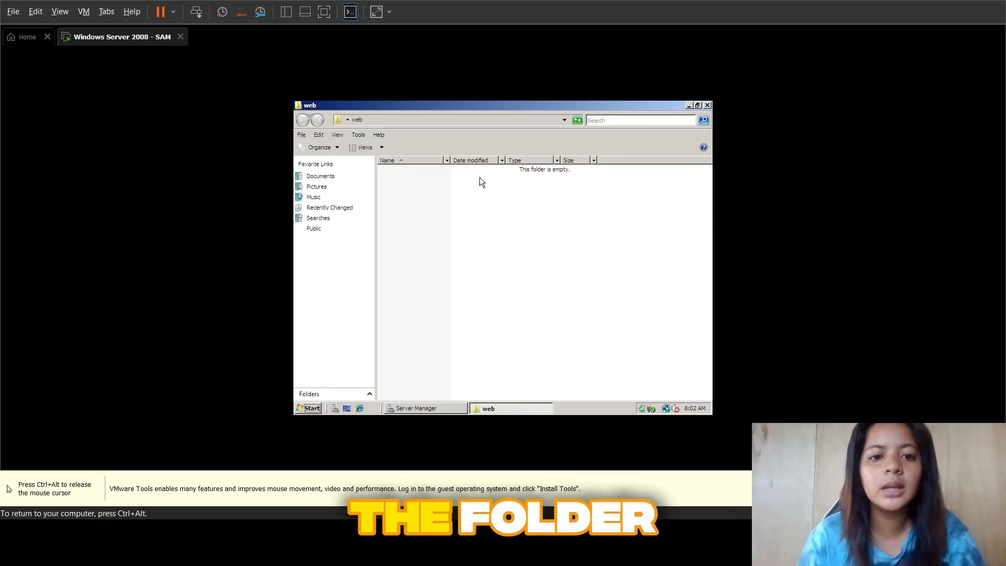
right_click(441, 224)
mouse_move(486, 319)
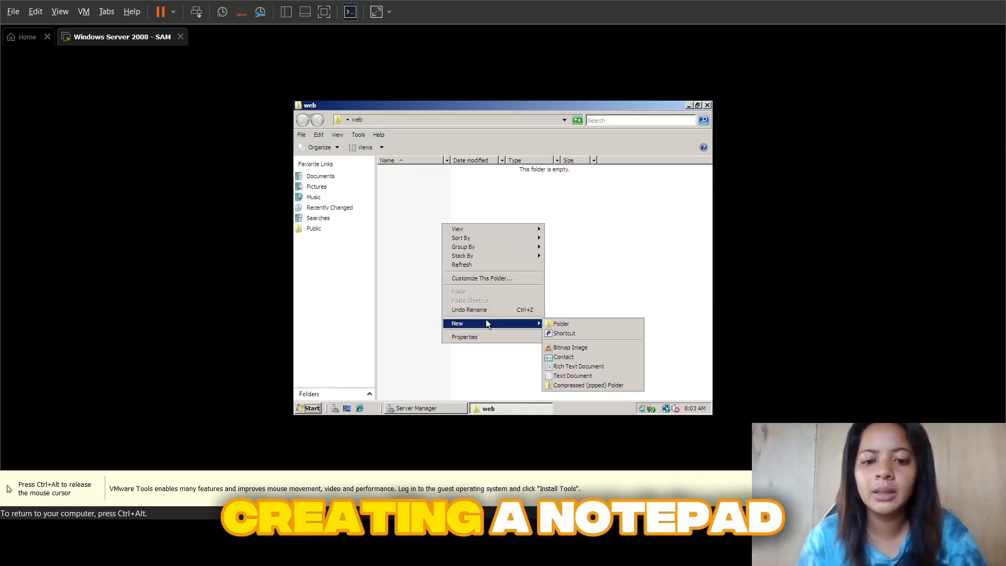
click(575, 376)
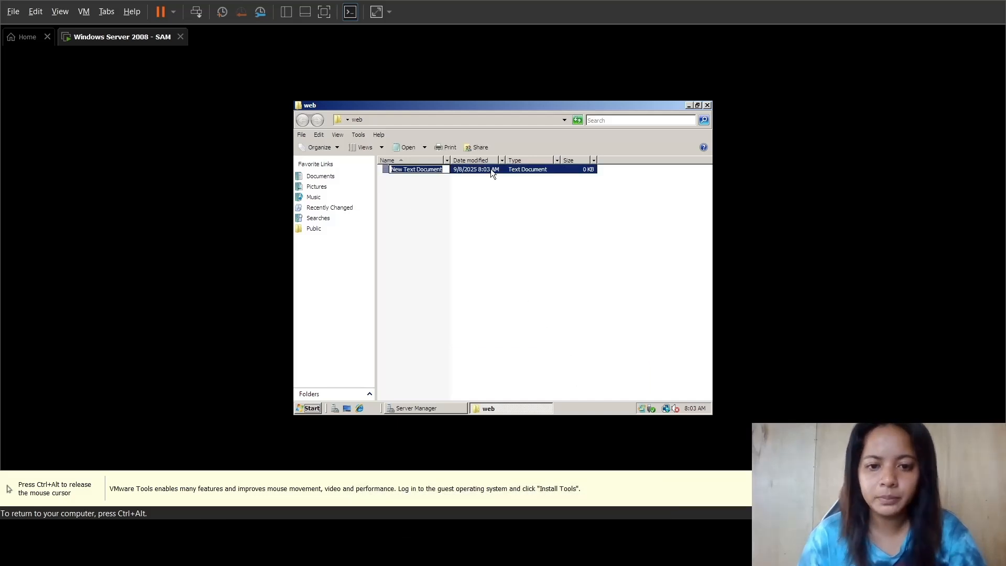
text(index.html)
key(Return)
Step: Open index.html in Notepad and write the HTML skeleton with the DOCTYPE line and the head, title, body and closing html tags
right_click(438, 171)
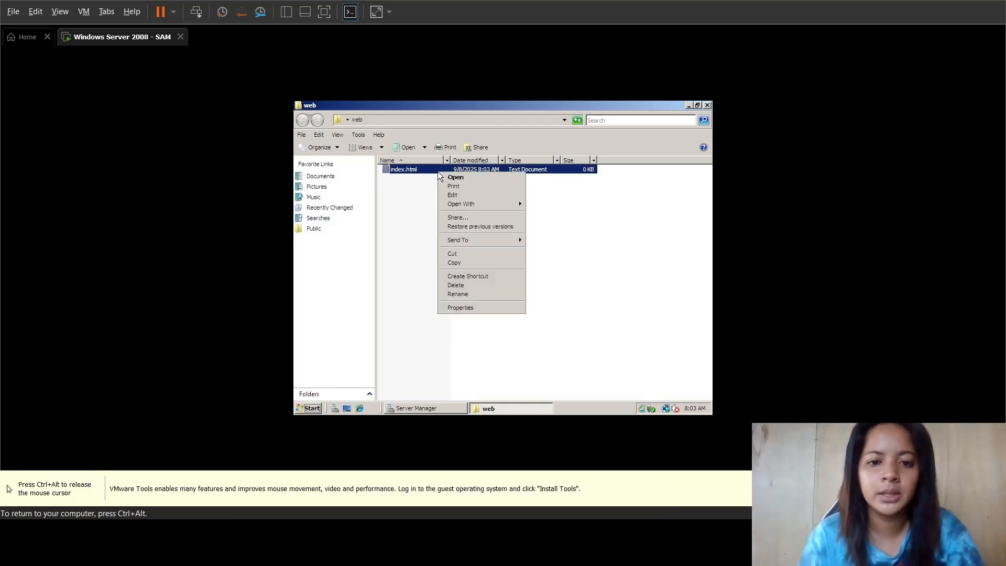
click(463, 177)
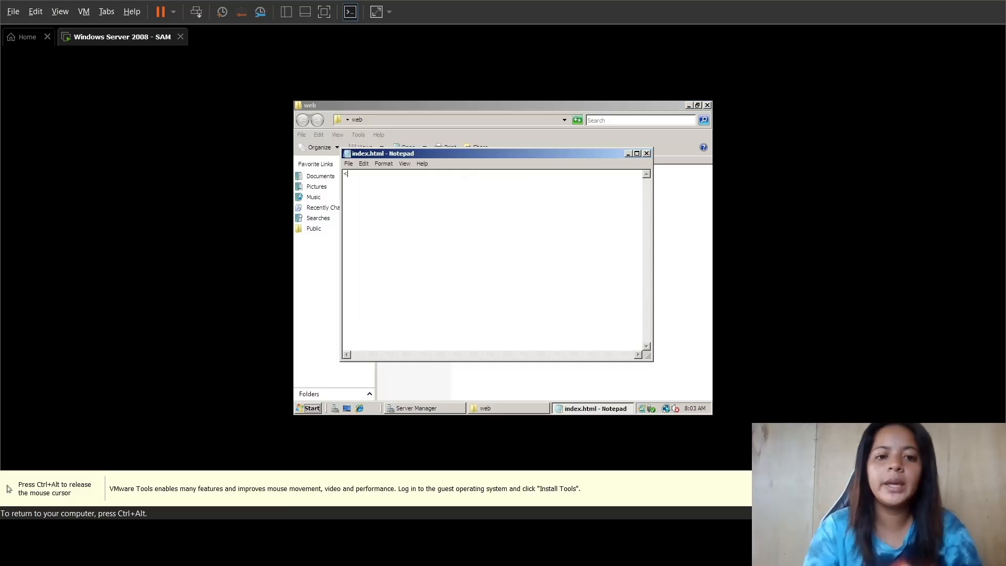
text(<!DOCTYPE html>)
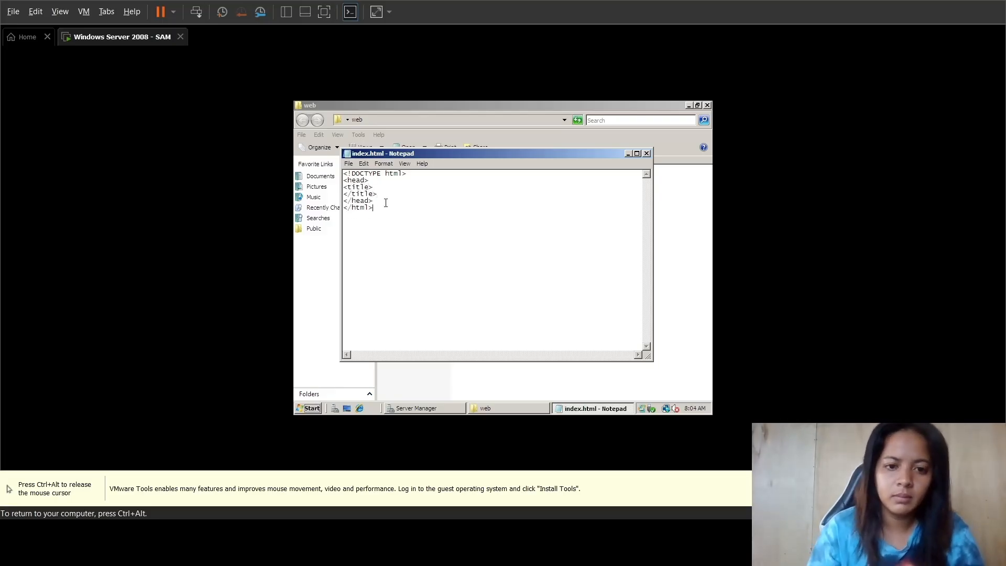
key(BackSpace)
text(dy>)
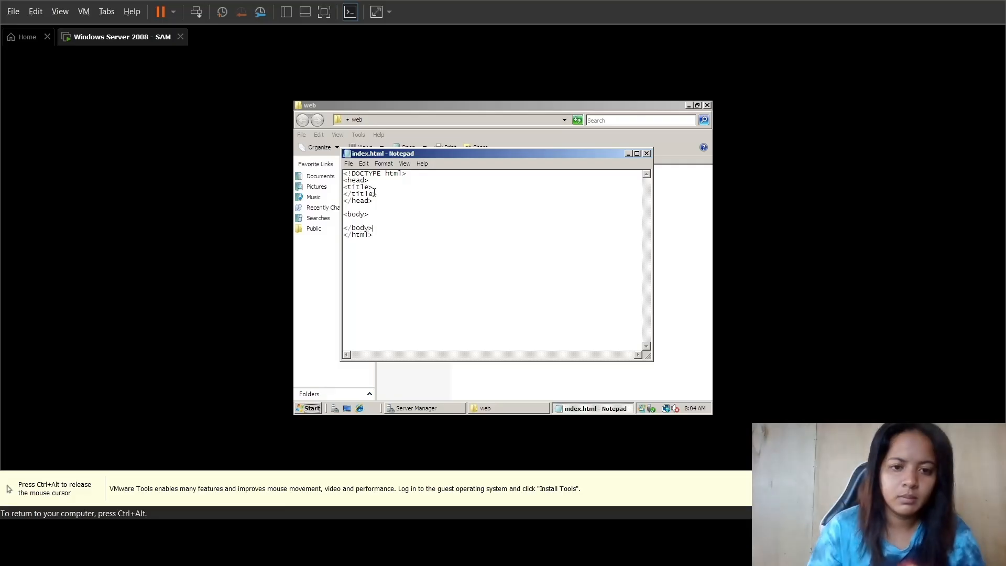
Step: Put the title "This is a Sample Page" on one line and add the h1 heading "Hello World!" inside the body
key(BackSpace)
key(BackSpace)
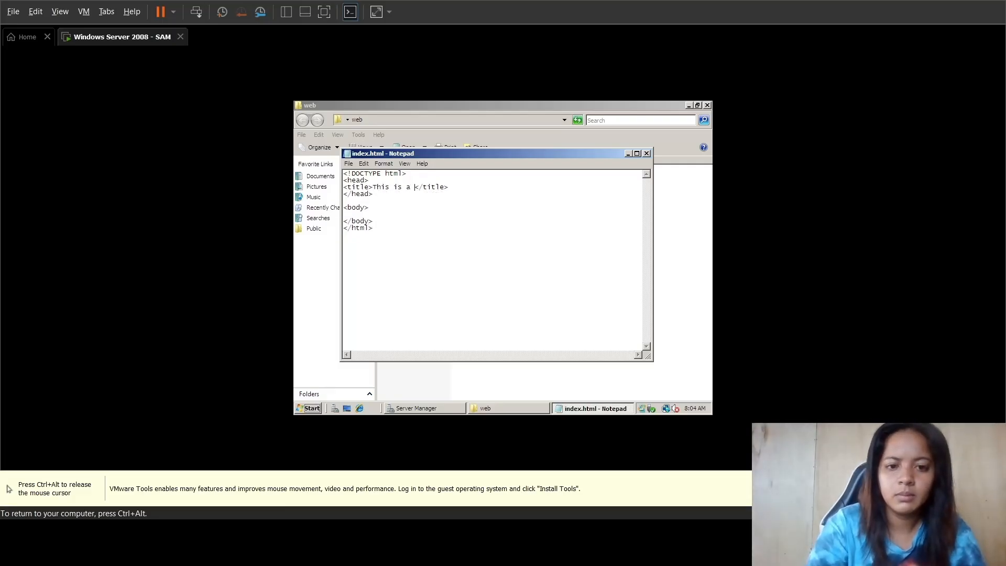
text(e)
key(Down)
key(Down)
key(Down)
key(Down)
text(<)
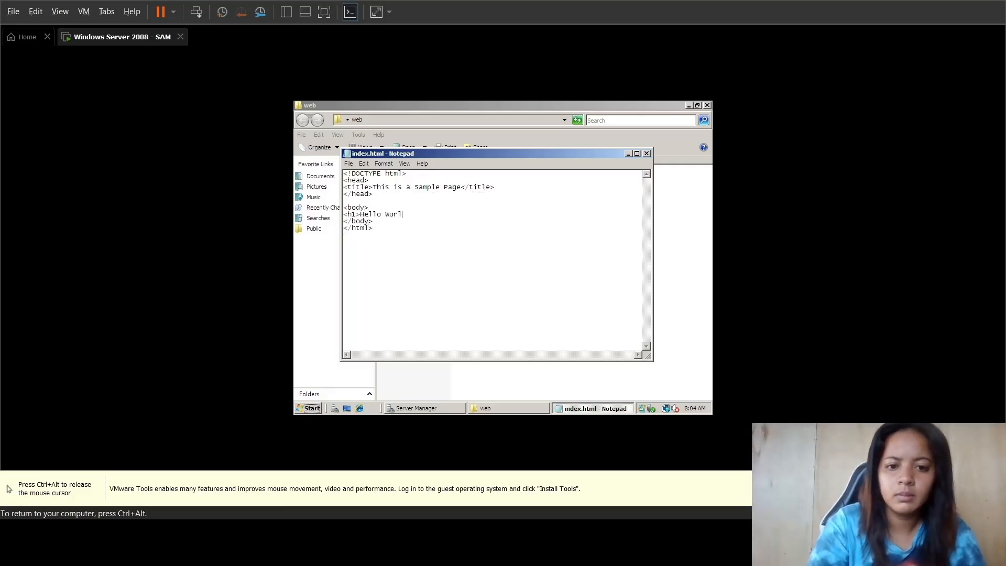
key(BackSpace)
text(h1>)
Step: Save the page as index.html over the existing file with a different save type than Text Documents, and close Notepad
click(348, 164)
click(362, 201)
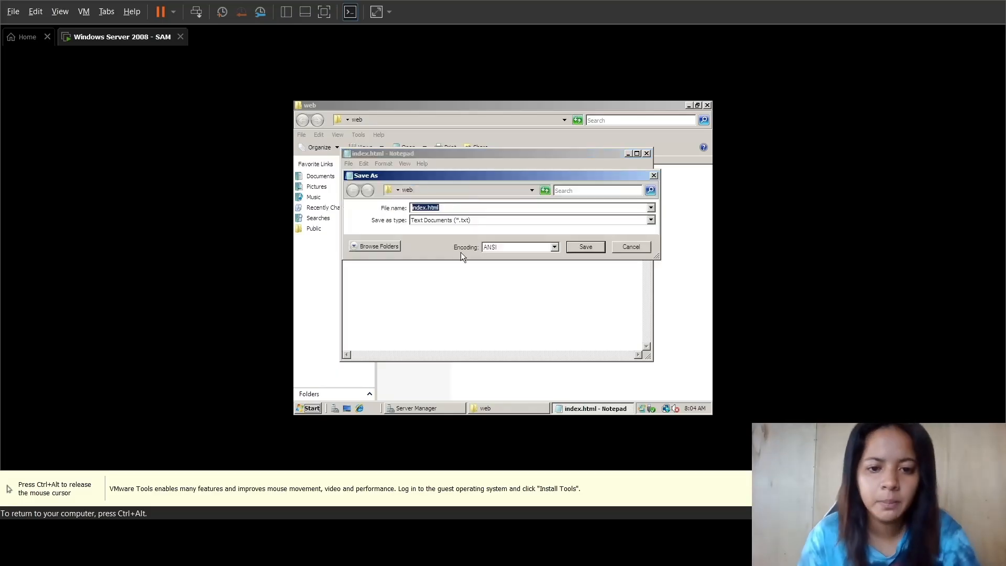
click(459, 221)
click(459, 237)
click(586, 246)
click(525, 260)
click(646, 153)
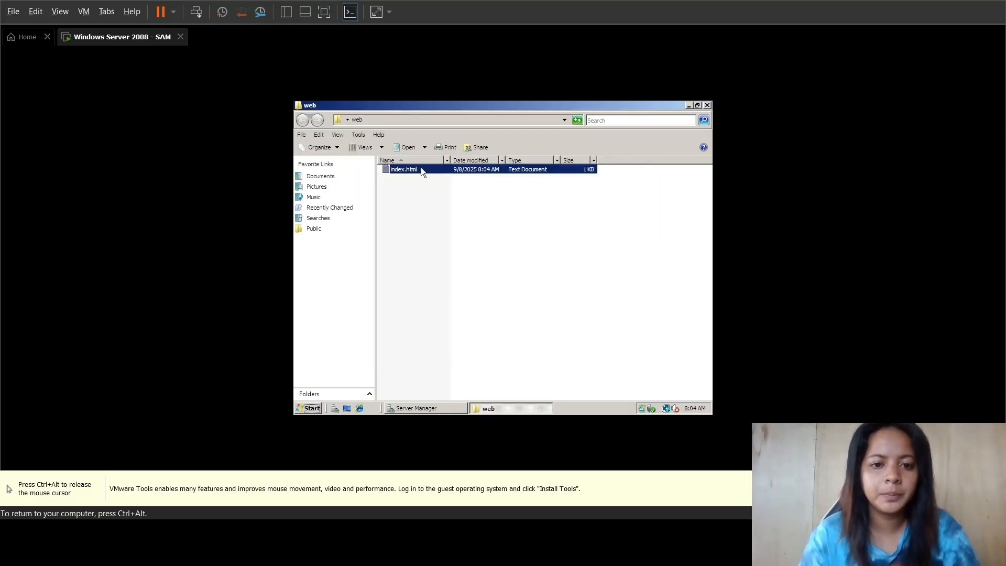
Step: Reopen the index.html text document and save it as a real HTML file named index in the web folder
right_click(420, 168)
click(435, 191)
click(348, 163)
click(362, 200)
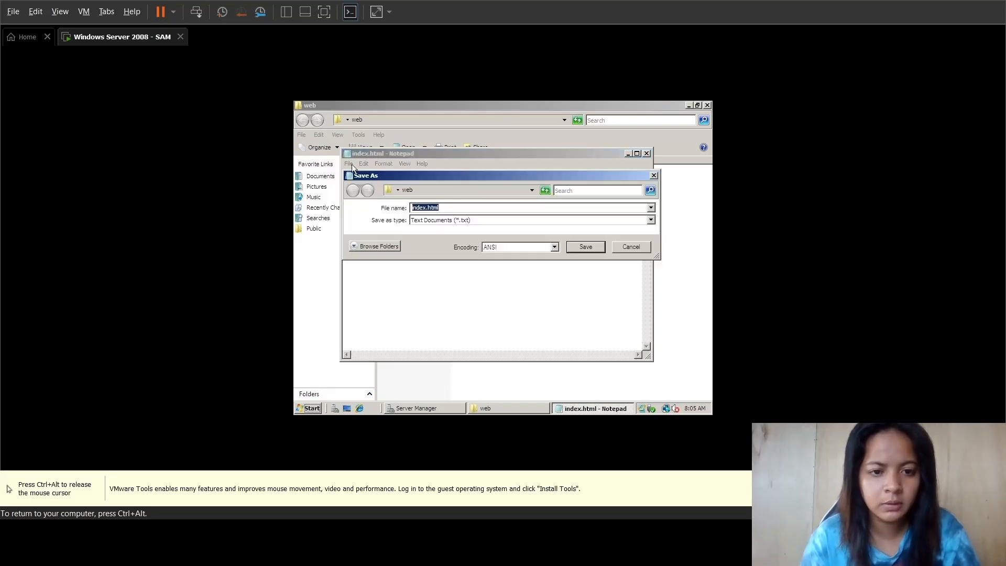
click(511, 220)
click(511, 236)
double_click(425, 208)
text(ind)
key(Return)
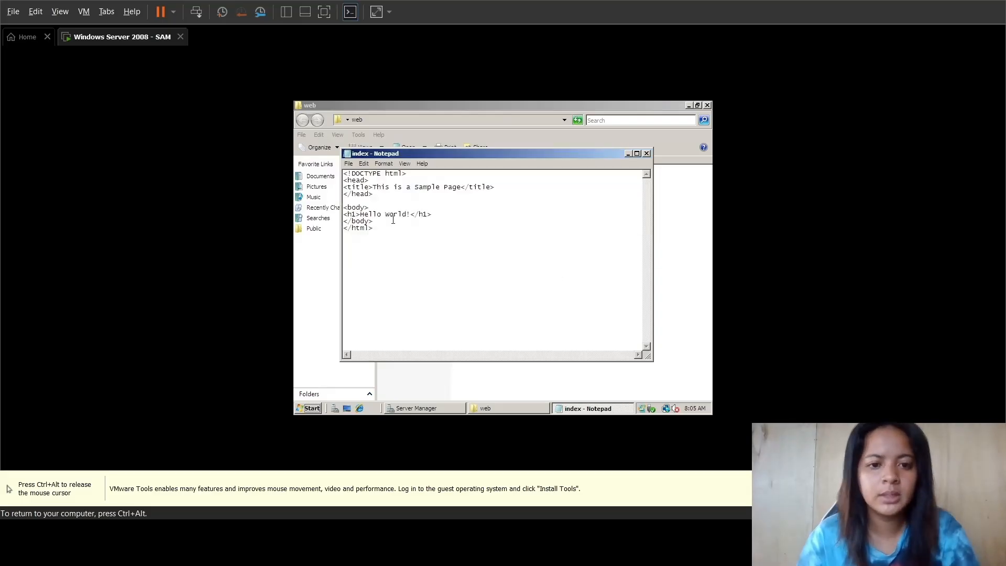
Step: Close Notepad and delete the index.html text document, keeping only the HTML version in the web folder
click(646, 153)
click(438, 179)
key(Delete)
click(539, 286)
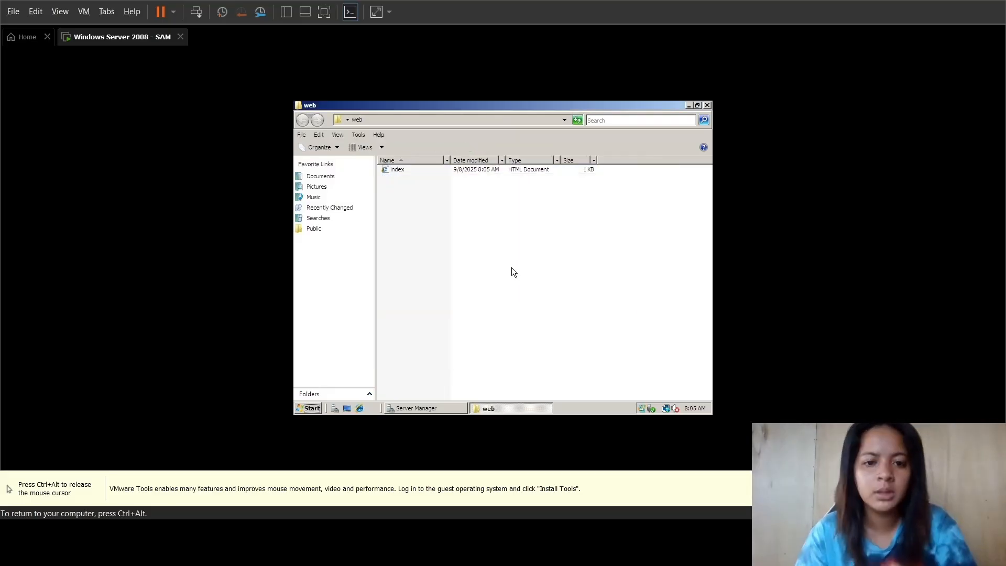
Step: Copy the index HTML file from the web folder
click(423, 169)
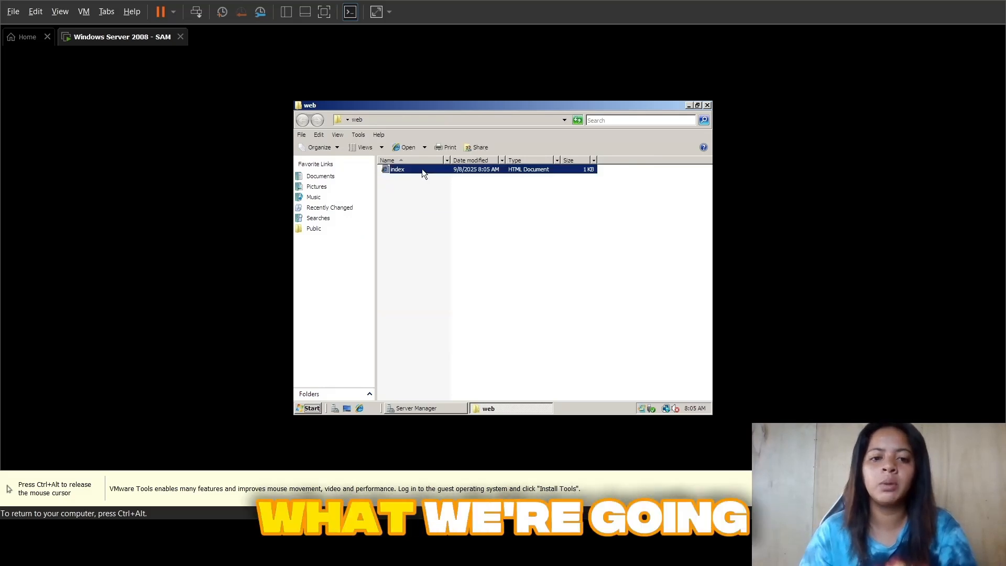
right_click(422, 169)
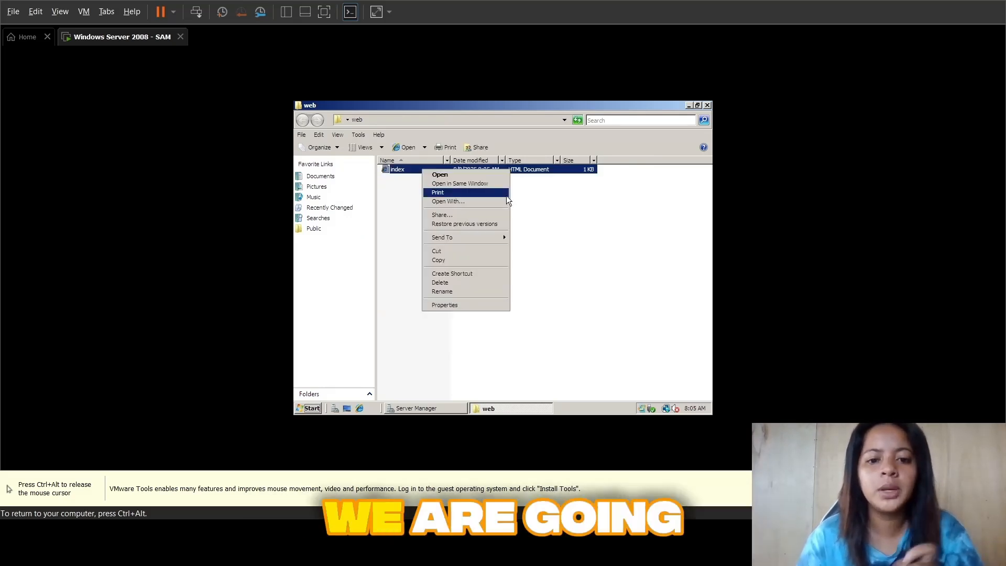
click(485, 260)
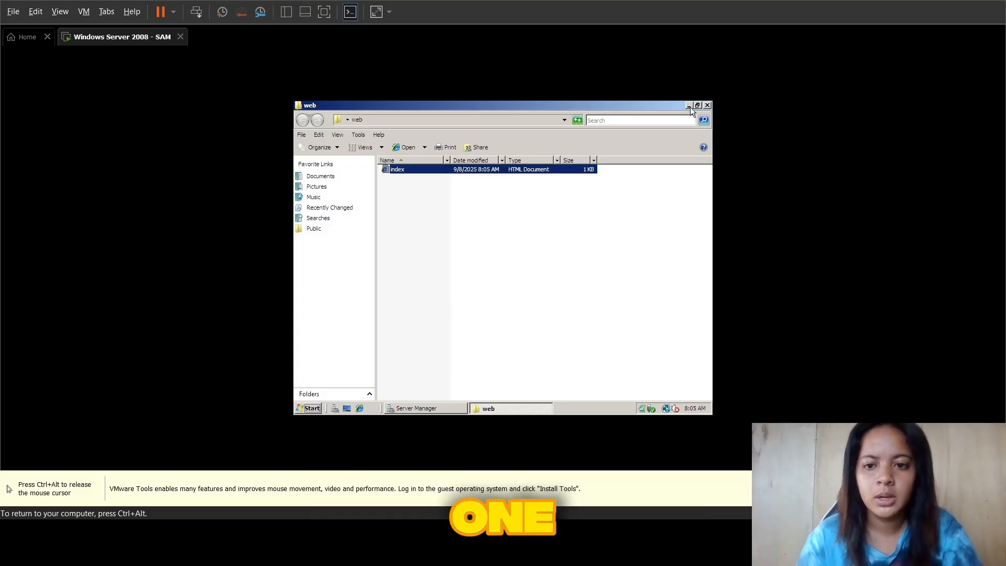
Step: Open the folder C:\inetpub\wwwroot from Computer
click(311, 408)
click(445, 224)
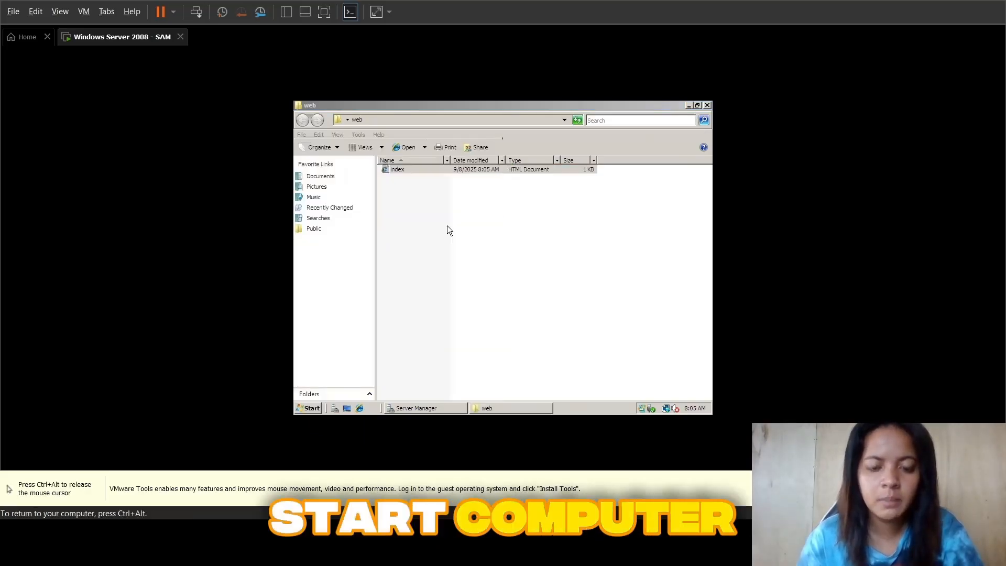
double_click(405, 184)
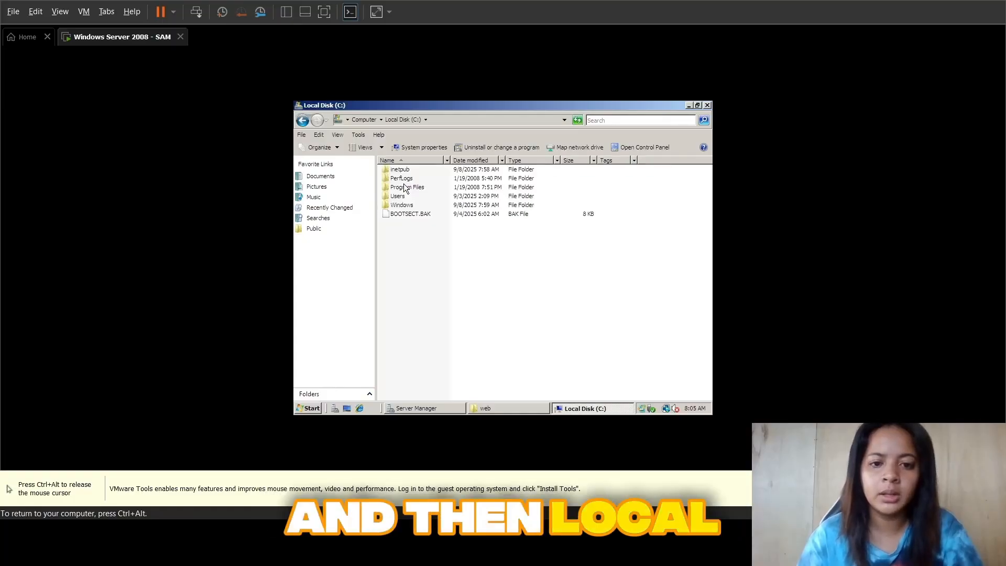
double_click(403, 170)
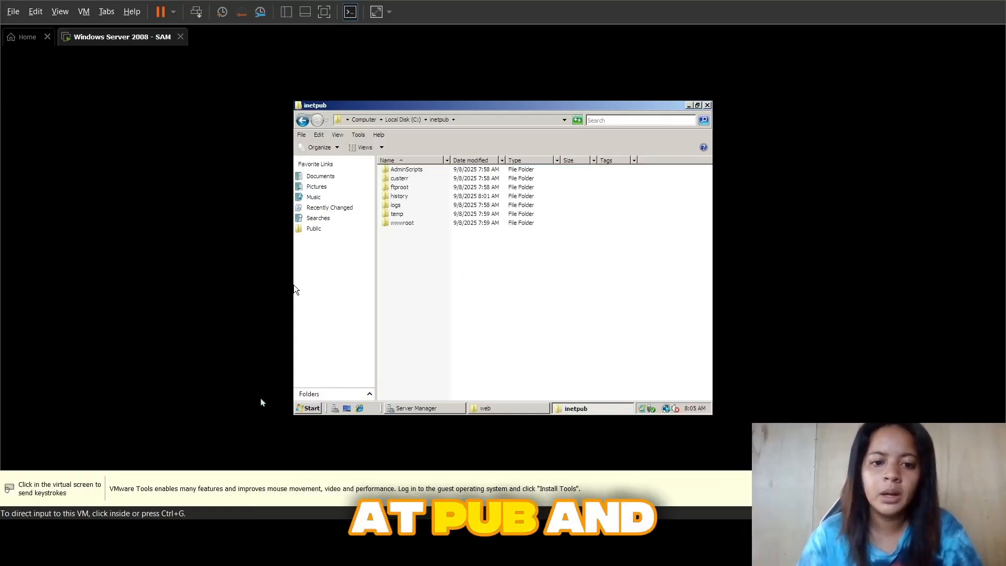
double_click(412, 223)
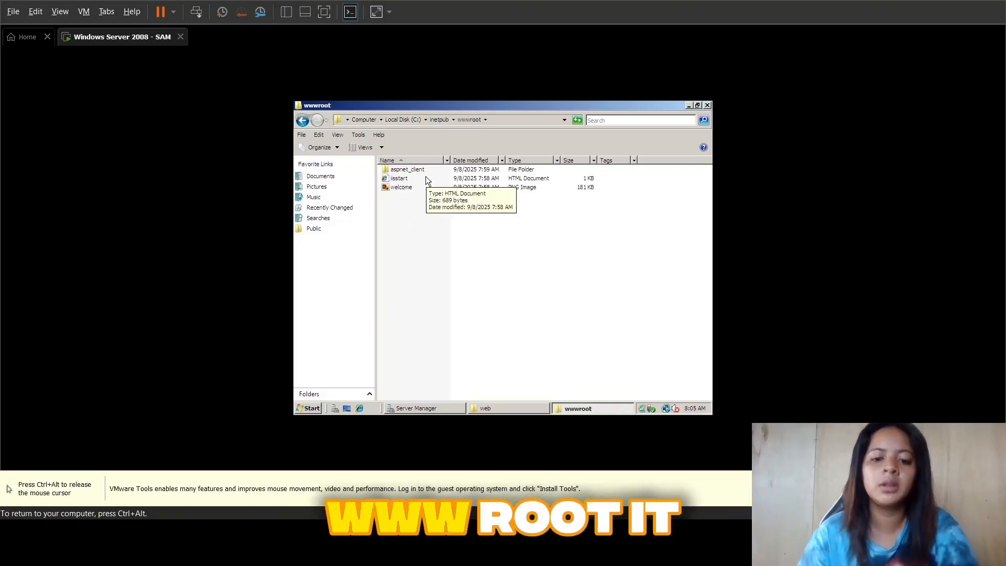
click(448, 407)
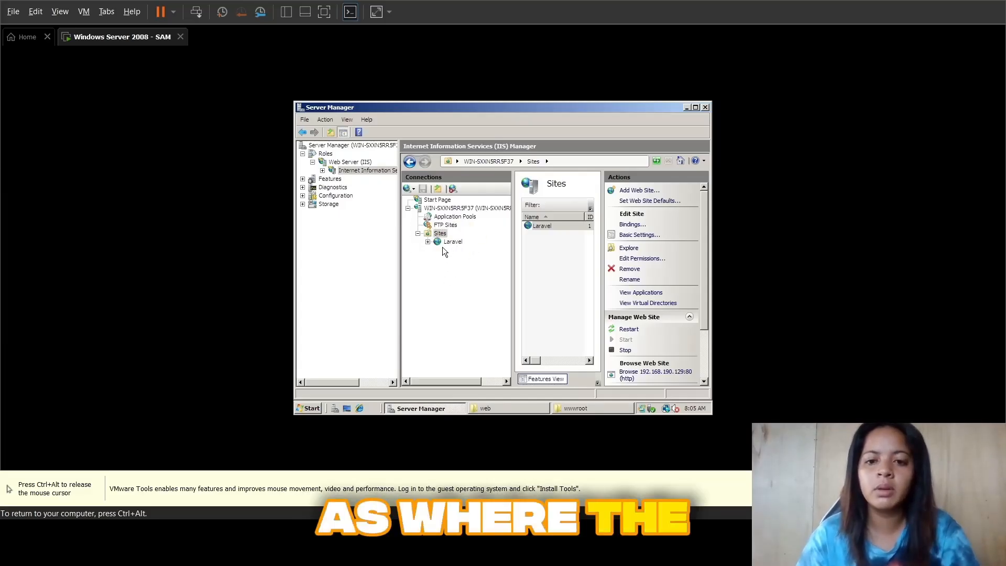
click(457, 282)
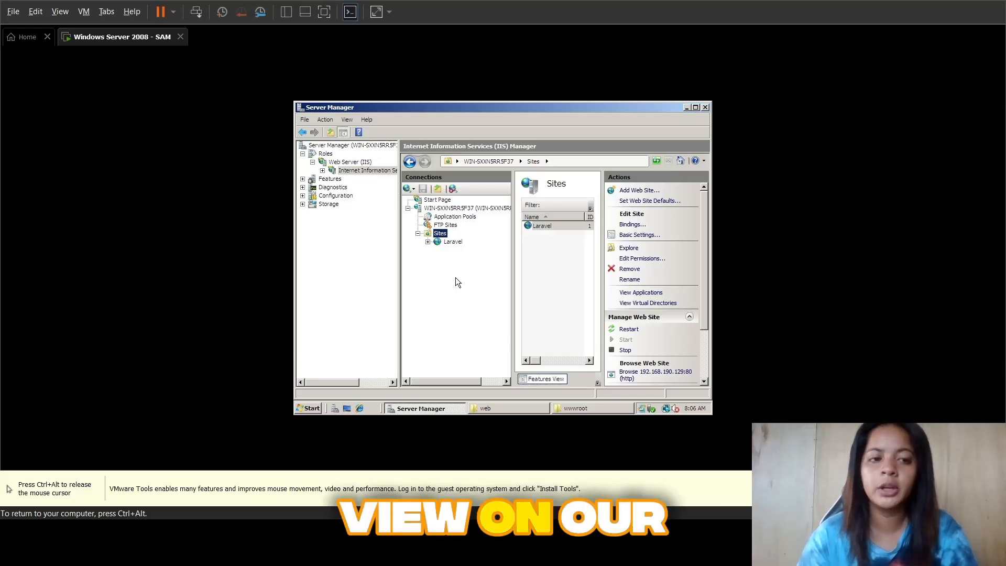
key(ctrl+alt)
Step: Paste the copied index file into the wwwroot folder, granting administrator permission for the copy, and select it there
click(586, 404)
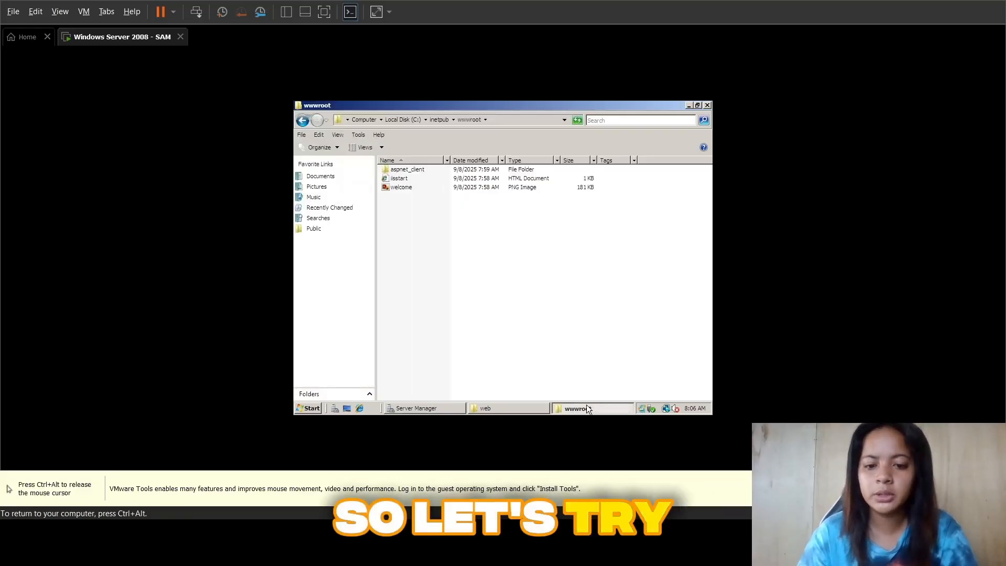
right_click(414, 213)
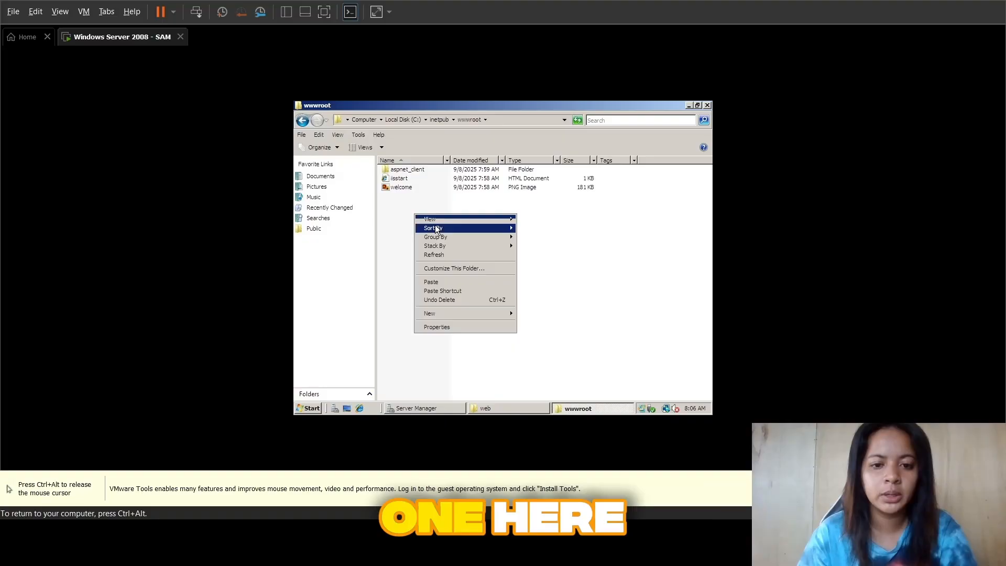
click(454, 282)
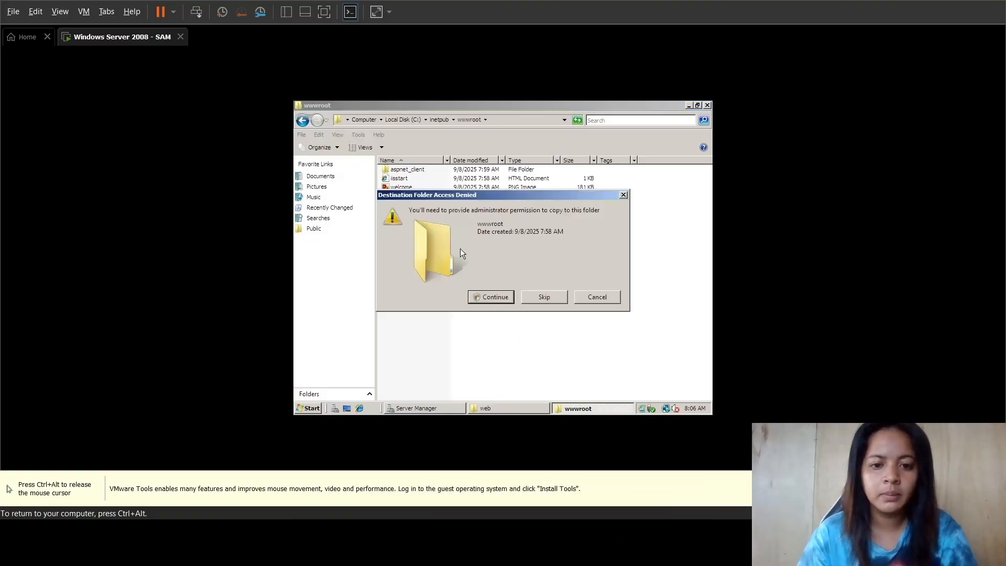
click(492, 297)
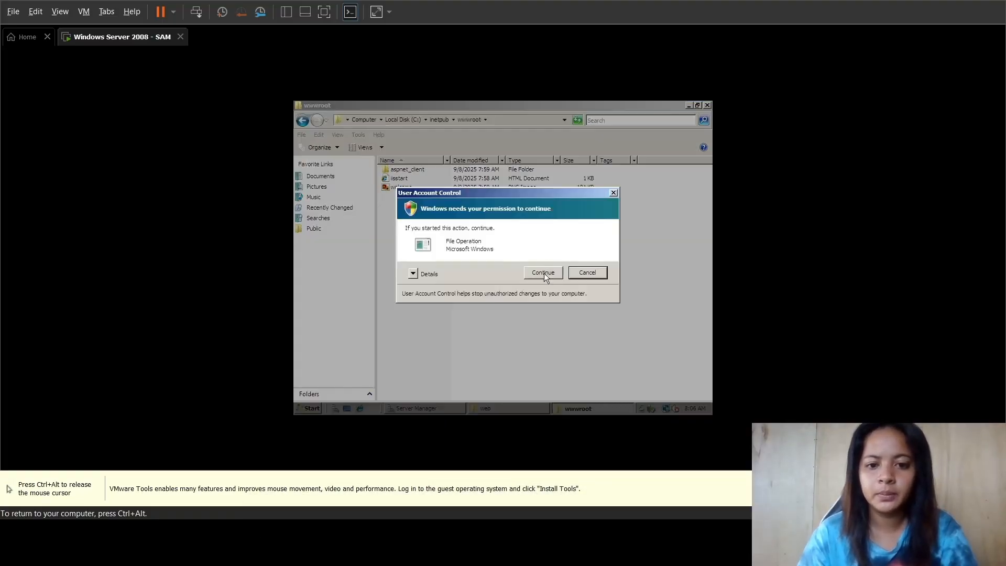
click(542, 273)
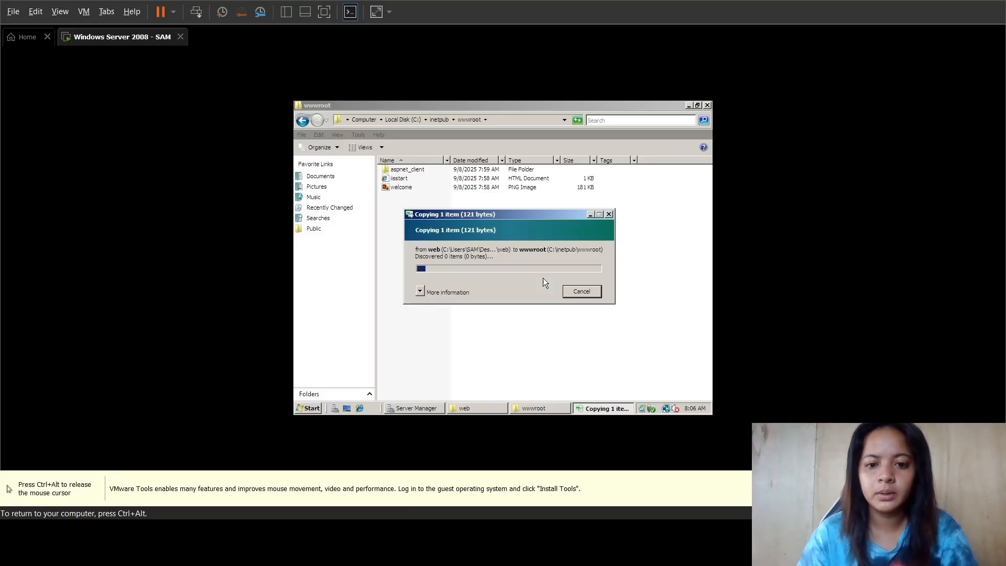
click(608, 214)
click(429, 196)
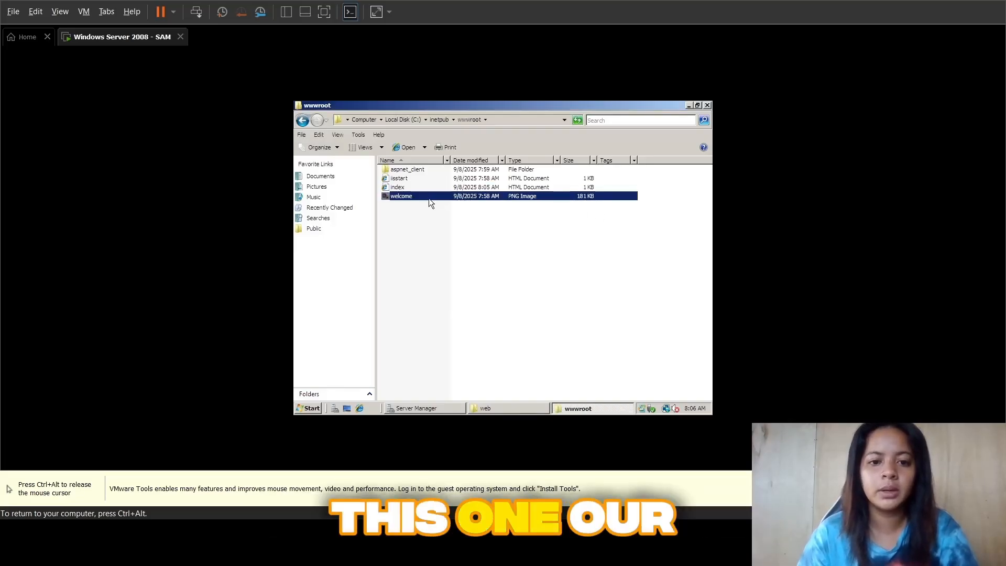
click(413, 188)
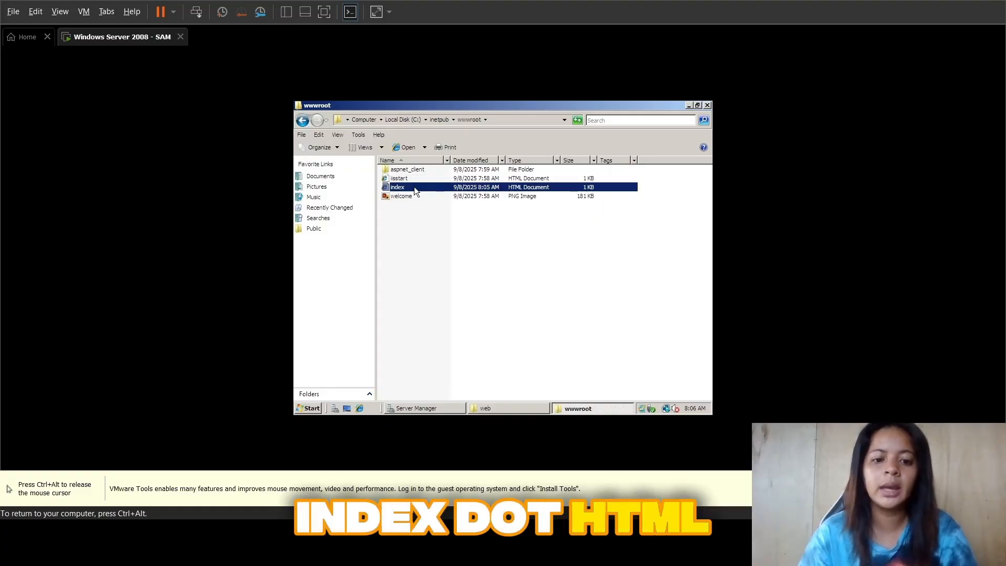
Step: Switch to Server Manager and restart the Laravel web site
click(445, 408)
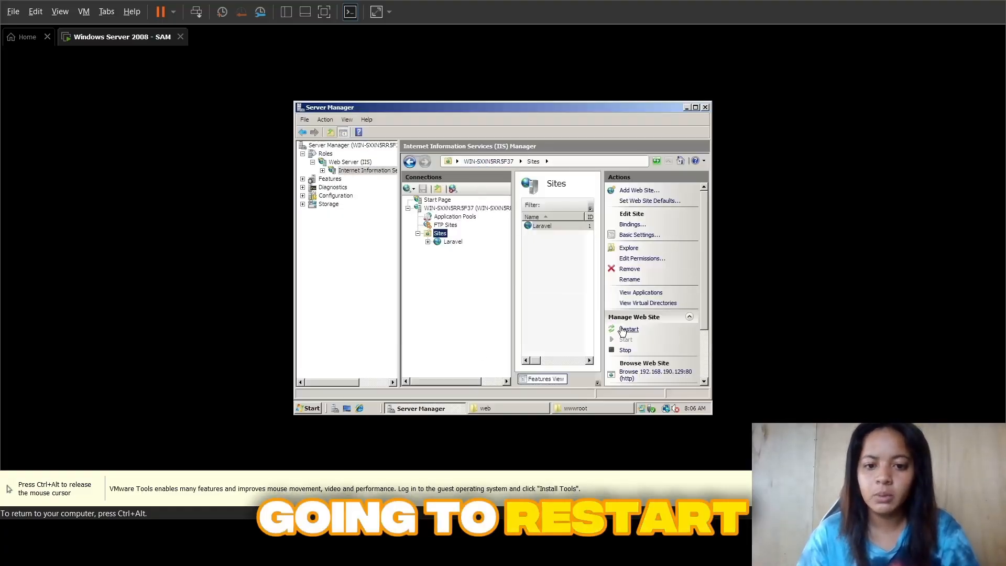
click(624, 330)
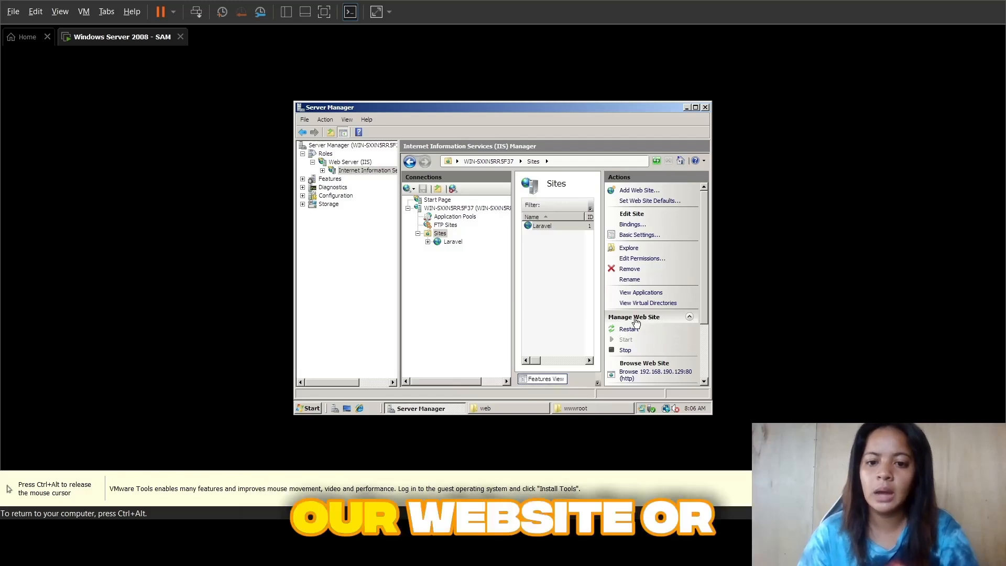
Step: Stop and start the Laravel web site, and browse it on 192.168.190.129:80
click(624, 350)
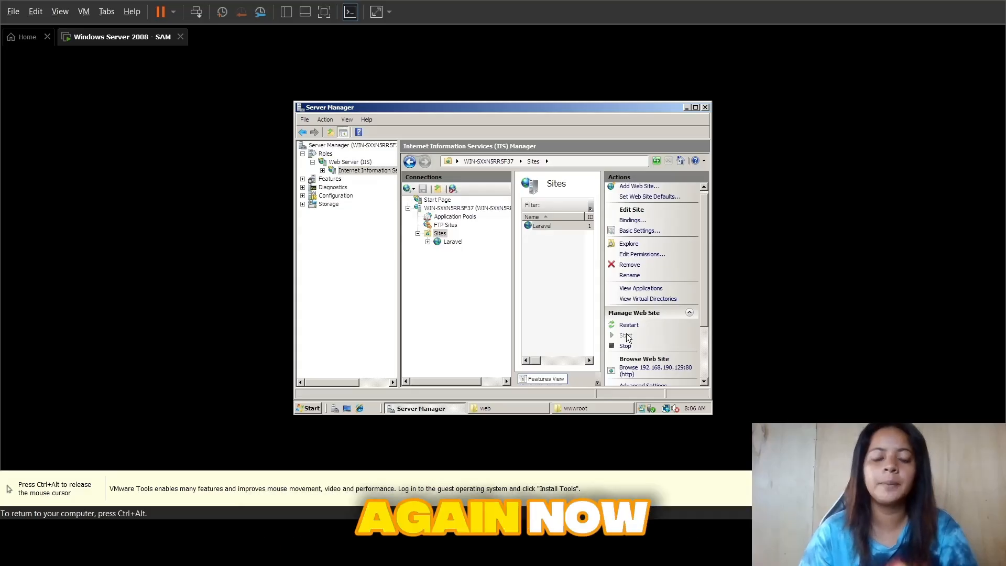
click(626, 336)
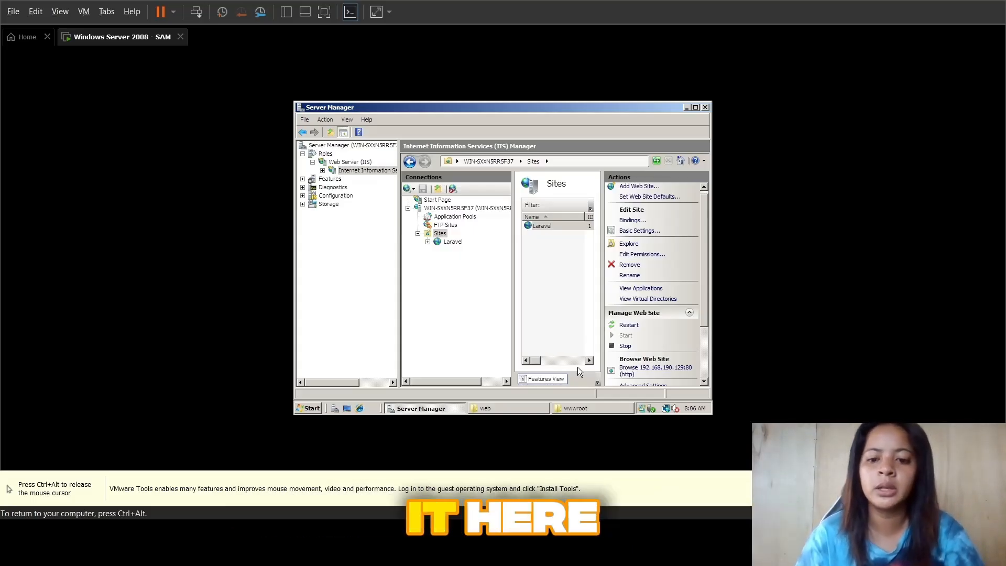
click(631, 373)
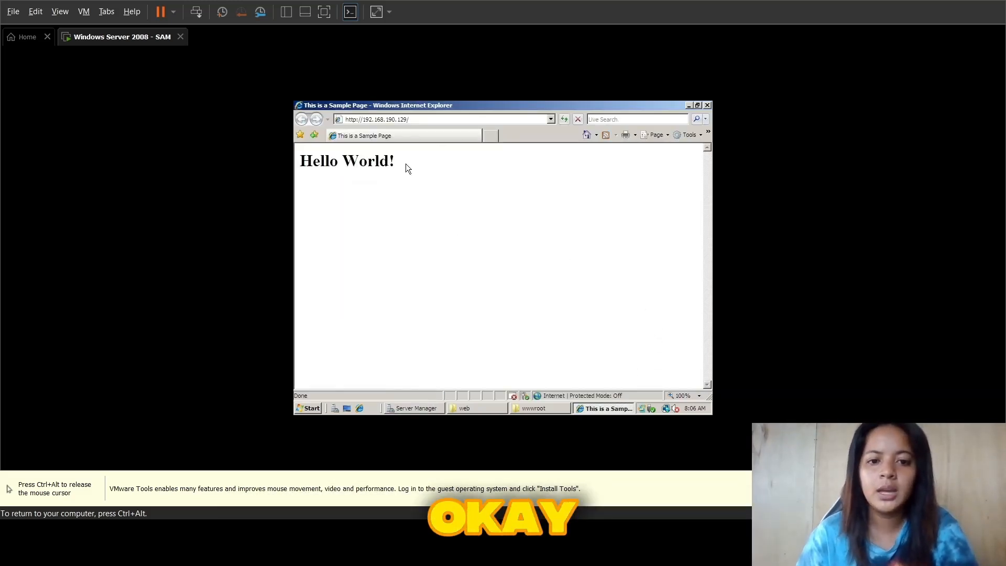
Step: Examine the sample page's heading and its web address in the server's browser
drag(406, 163, 300, 162)
click(393, 213)
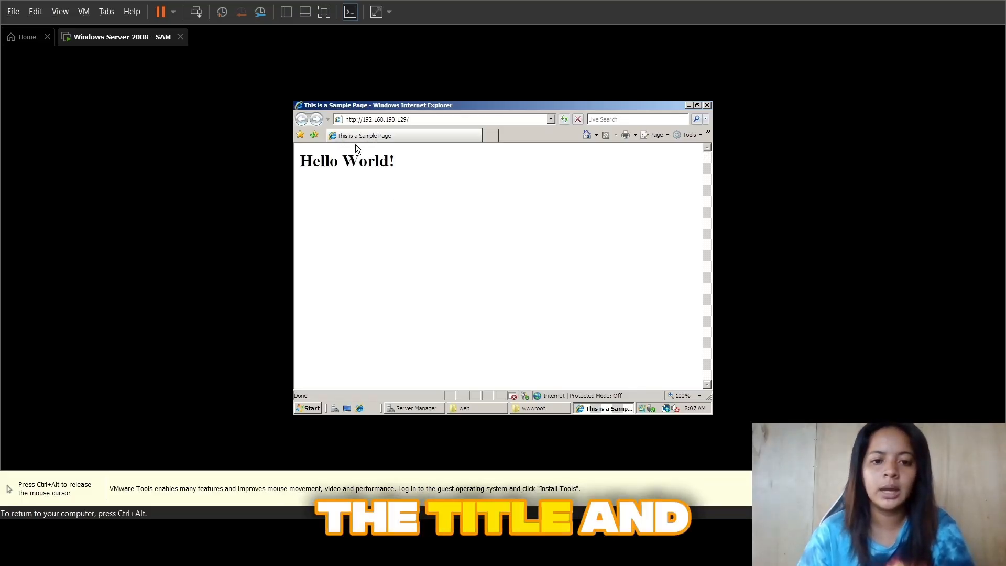
drag(443, 165, 329, 184)
click(362, 193)
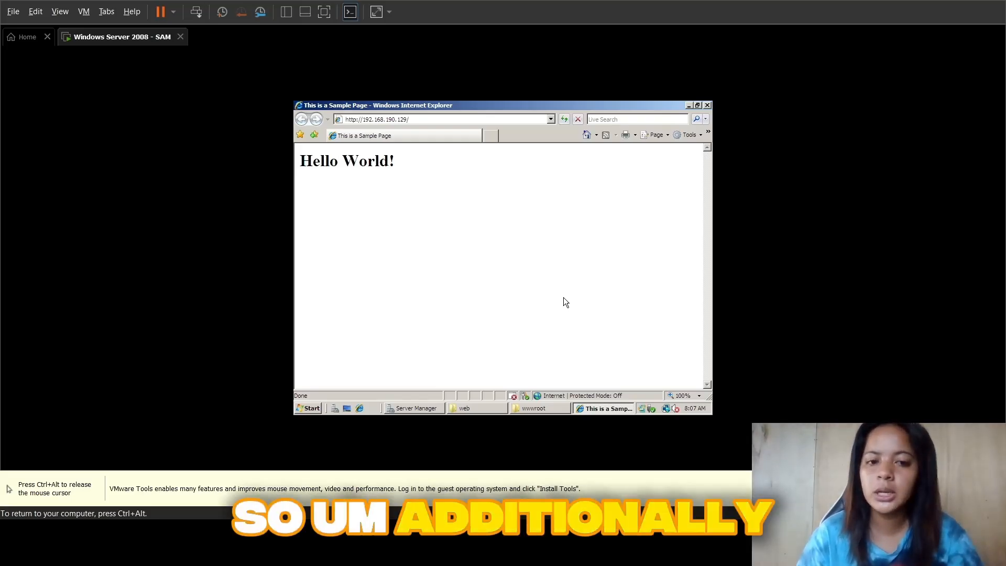
key(ctrl+alt)
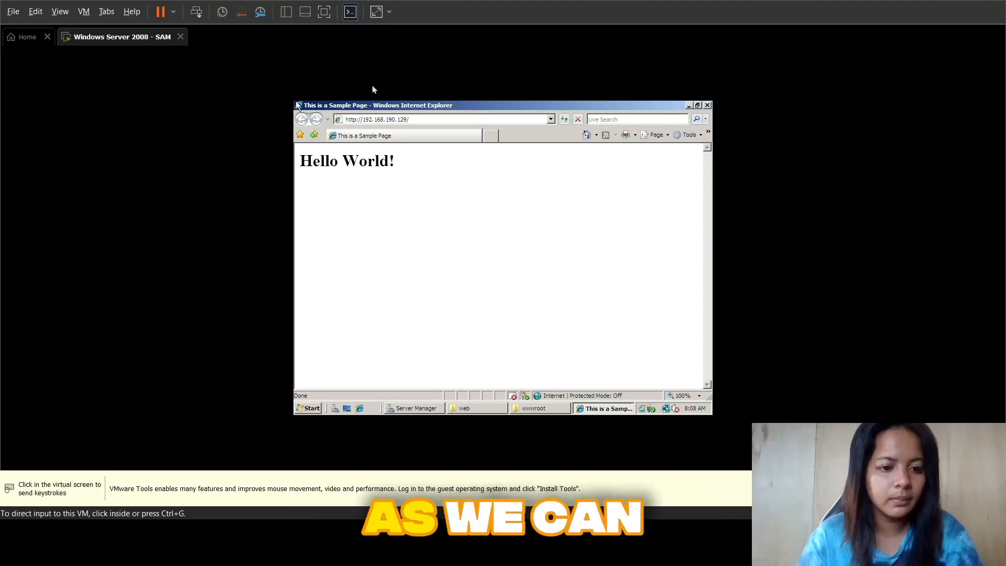
click(426, 149)
click(419, 119)
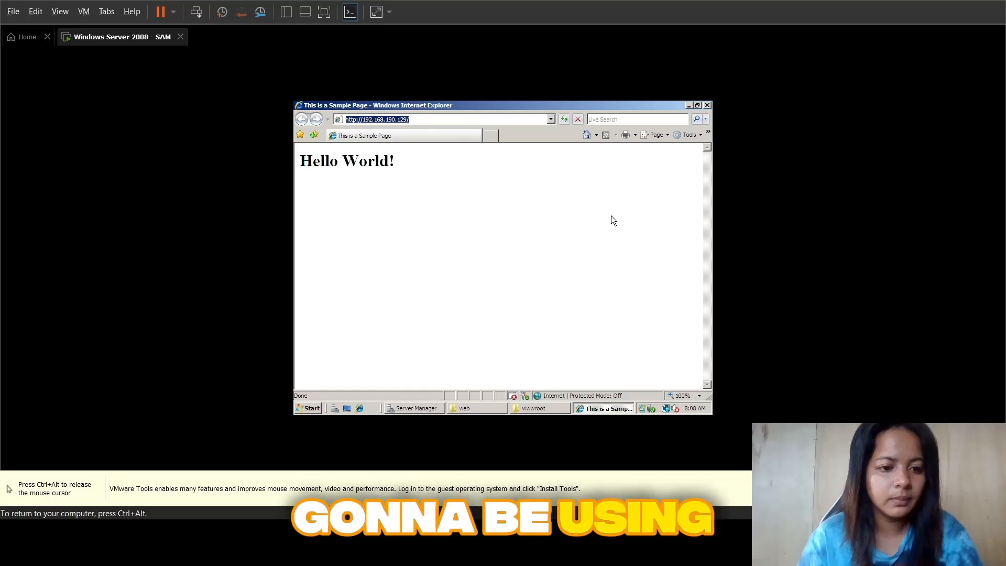
key(ctrl+alt)
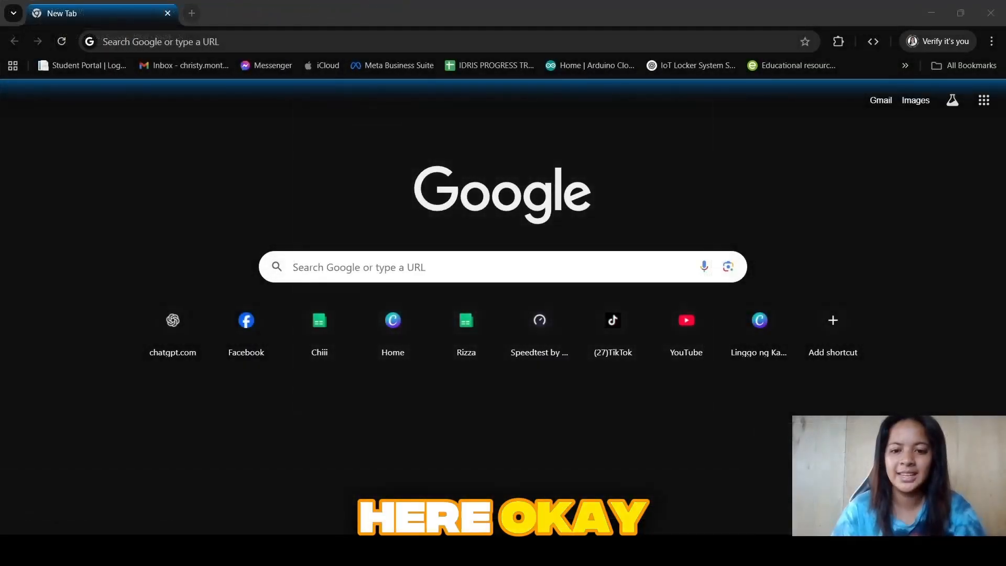
Step: Switch to Google Chrome on the host computer and try to open the address 192.168.190.169
key(alt+Tab)
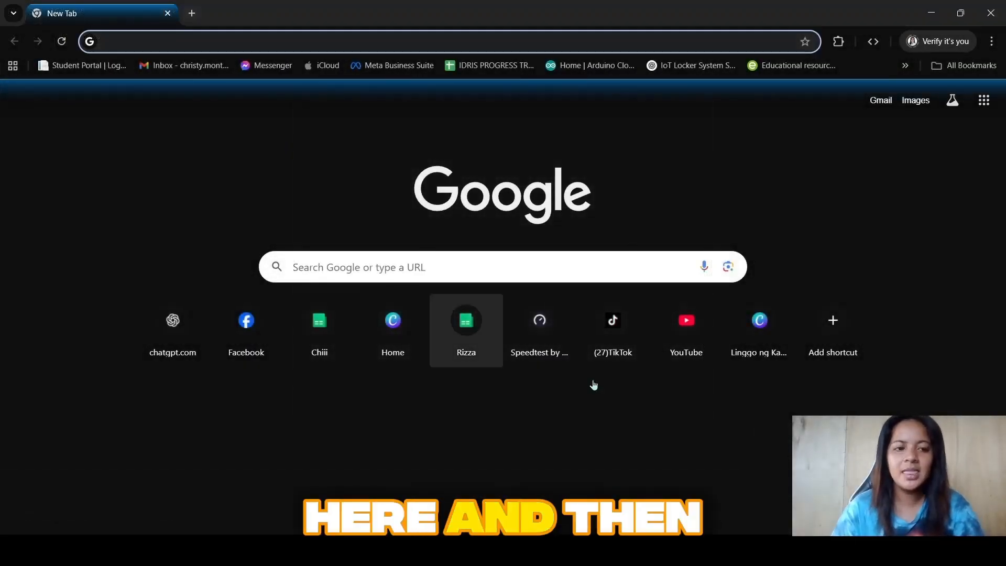
key(alt+Tab)
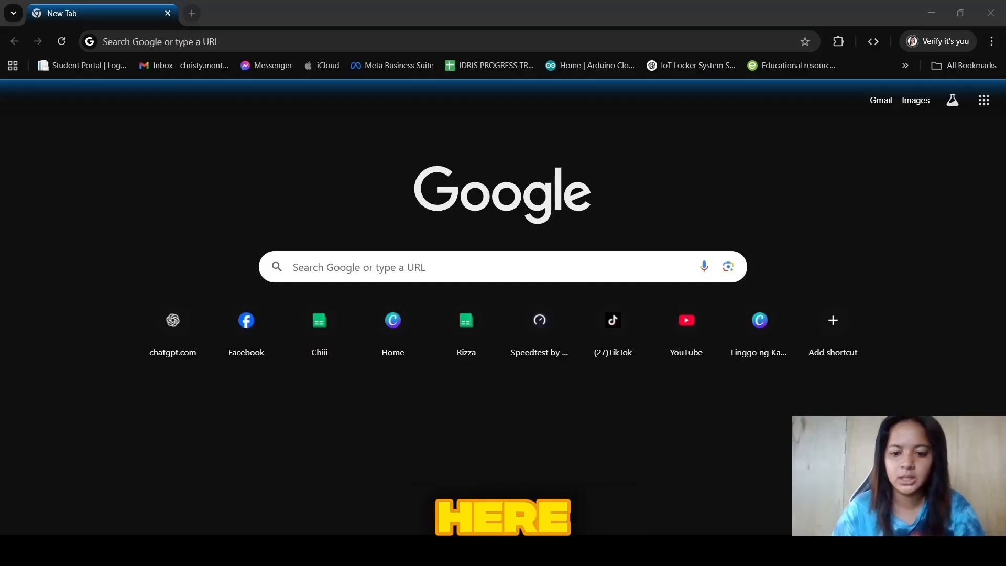
key(alt+Tab)
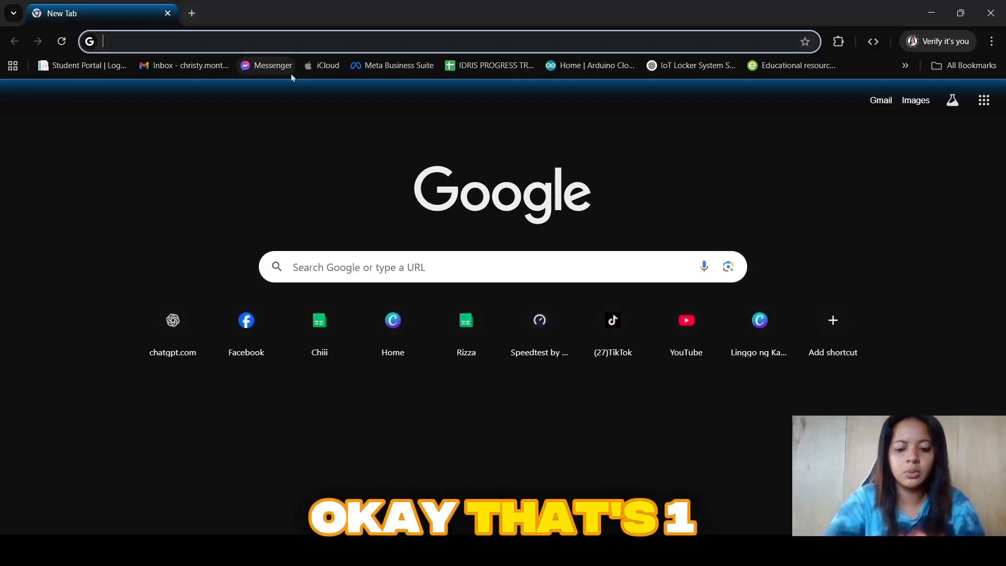
text(192.168)
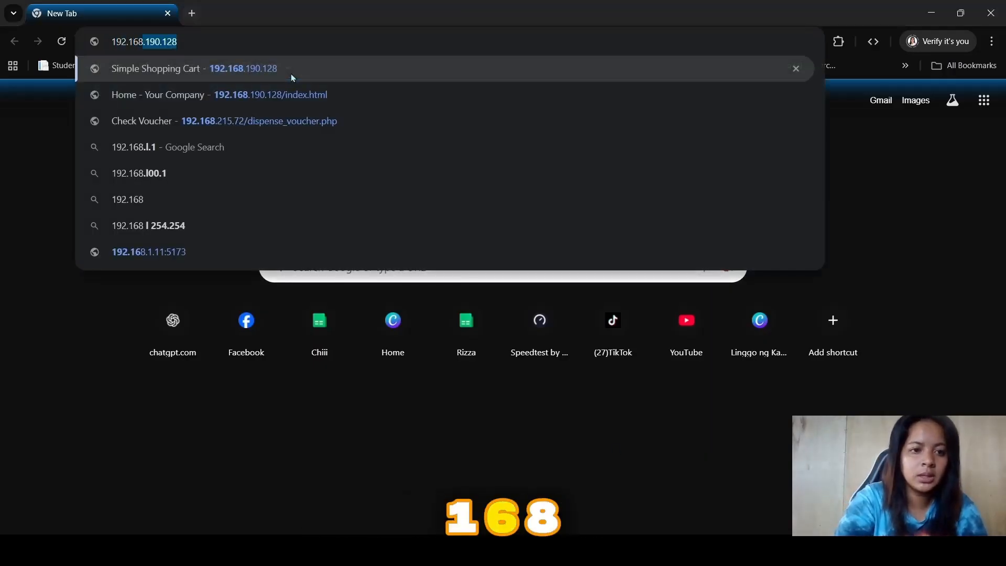
text(.190)
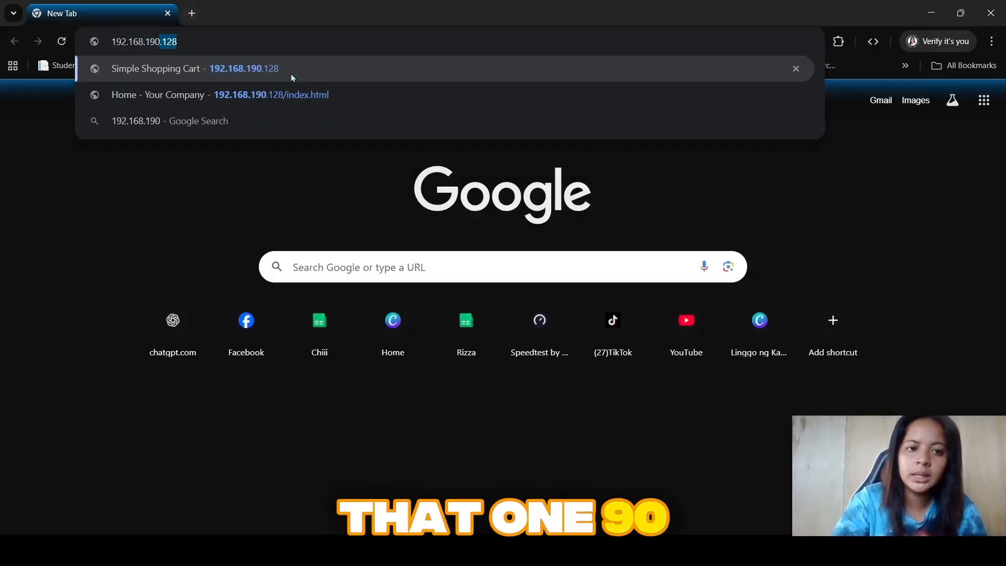
text(.169)
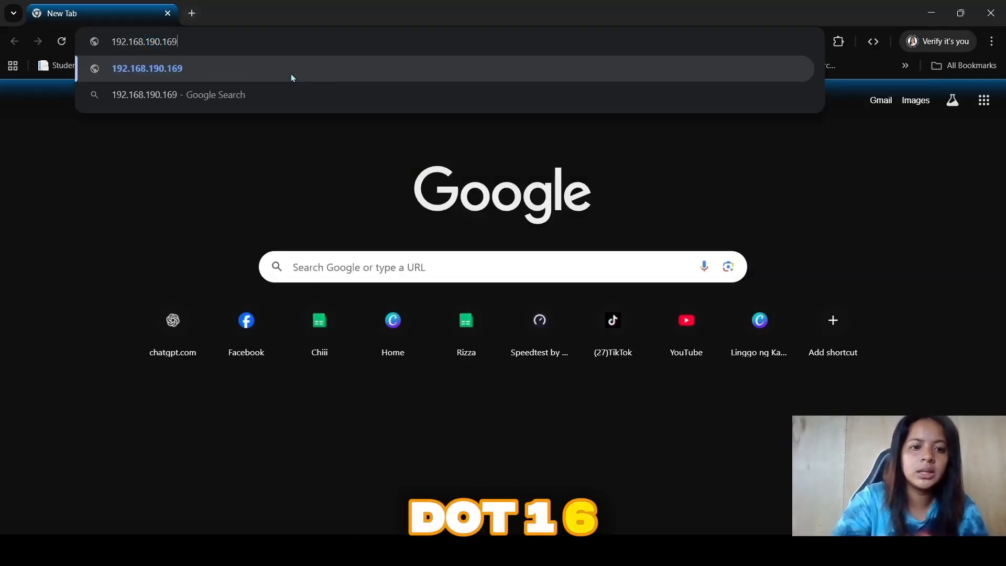
key(Return)
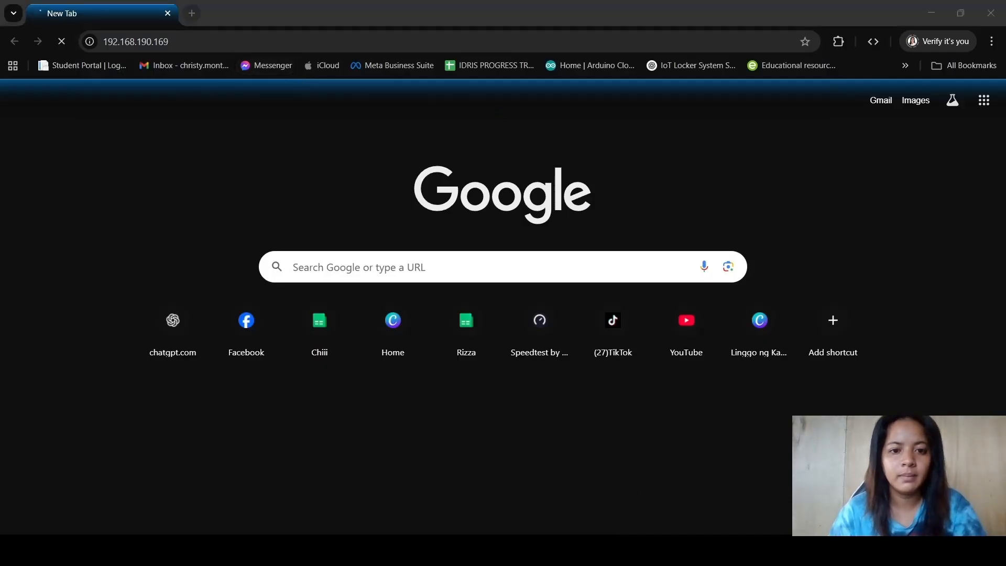
Step: Correct the web address to 192.168.190.129 and load the hosted page
click(187, 43)
click(188, 44)
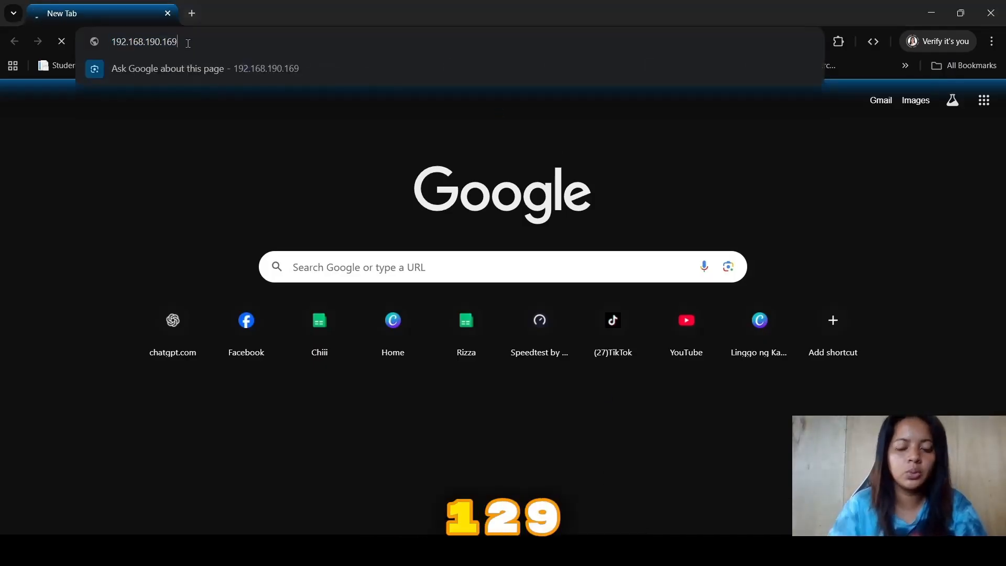
key(BackSpace)
key(BackSpace)
text(29)
key(Return)
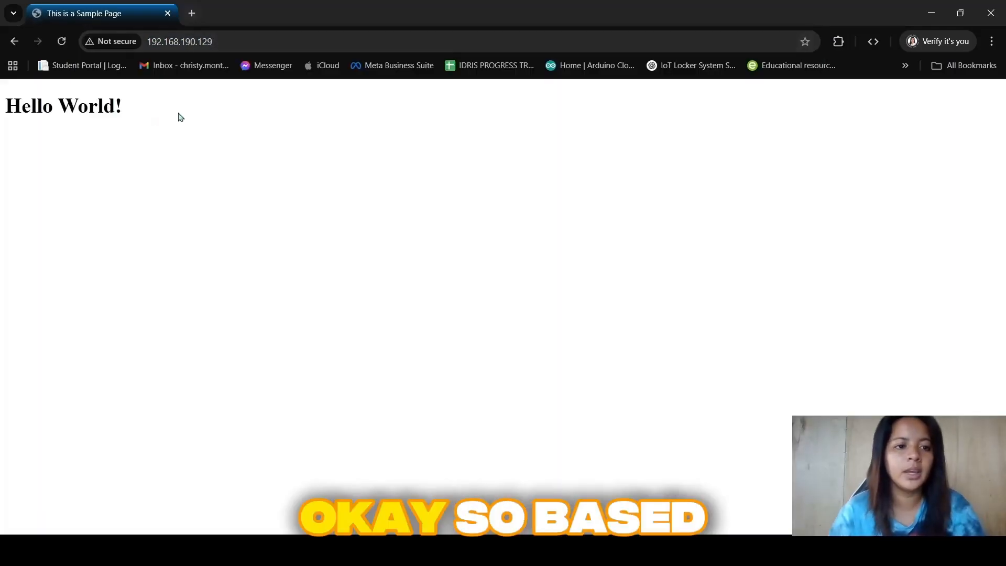
Step: Check the heading and address of the hosted page loaded on the host computer
drag(177, 114, 21, 106)
click(244, 41)
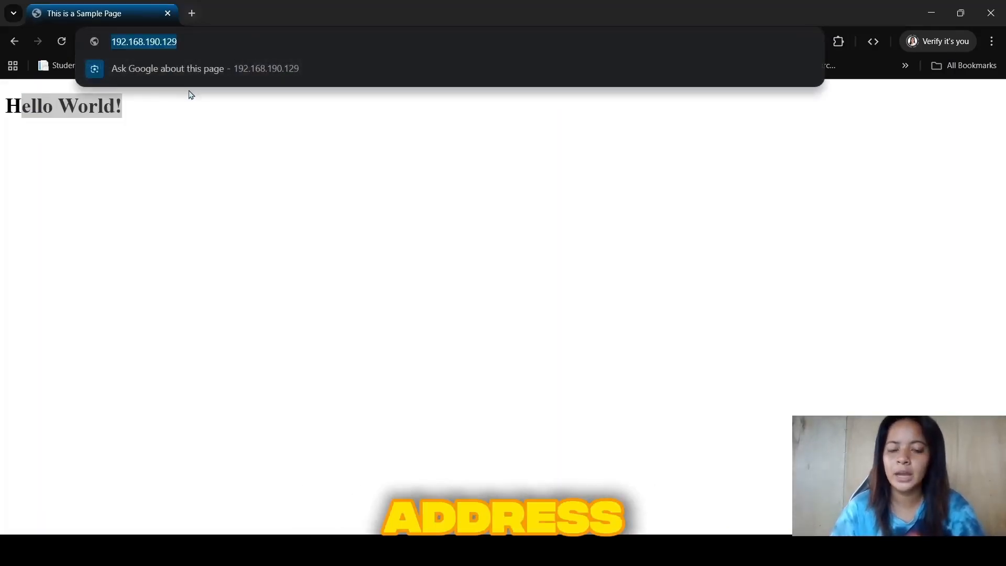
key(Escape)
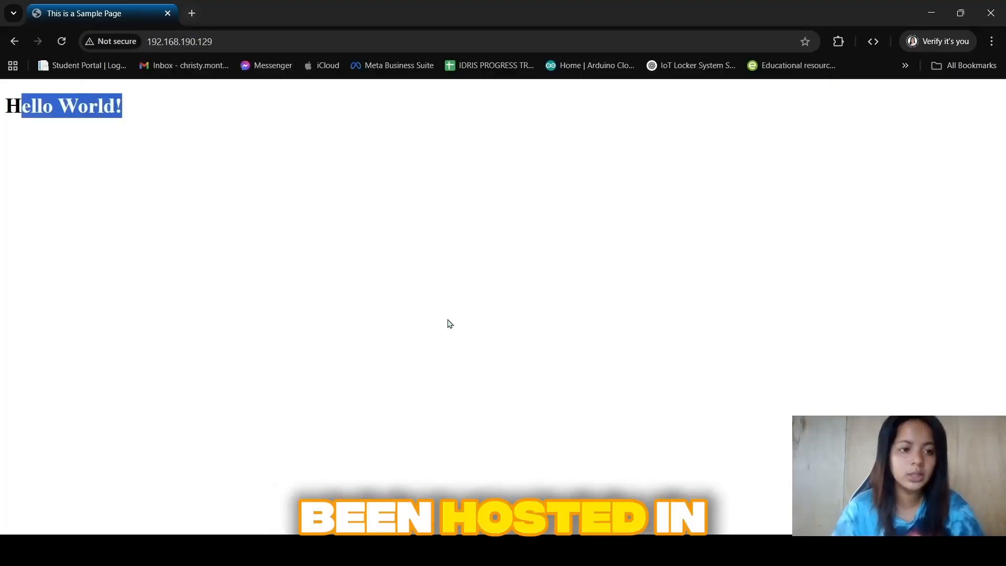
click(448, 319)
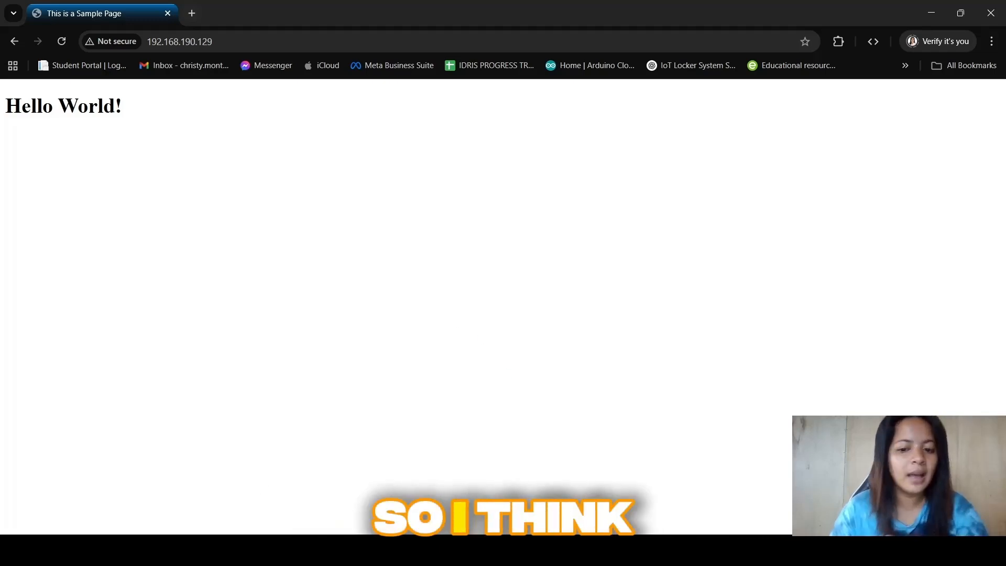
key(alt+Tab)
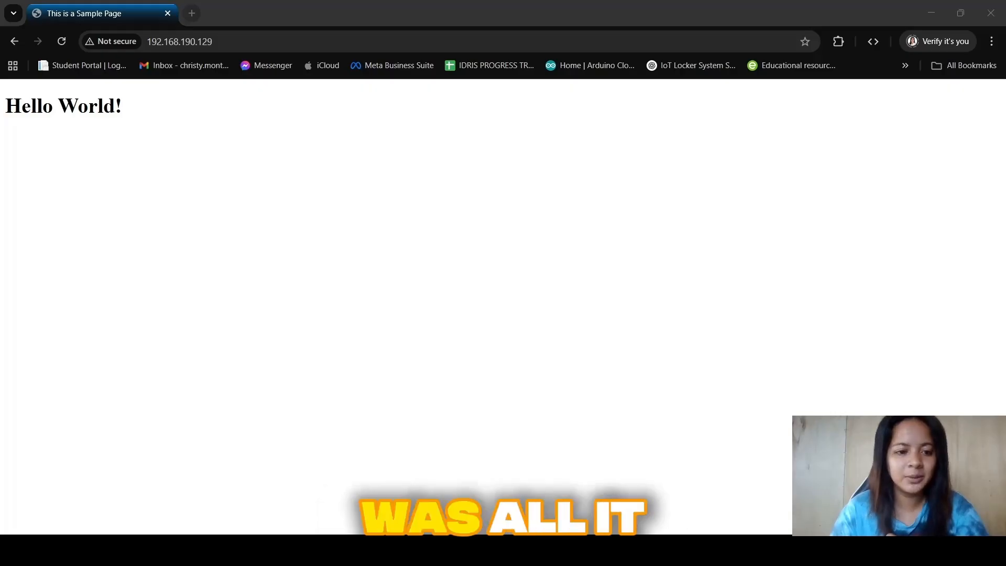